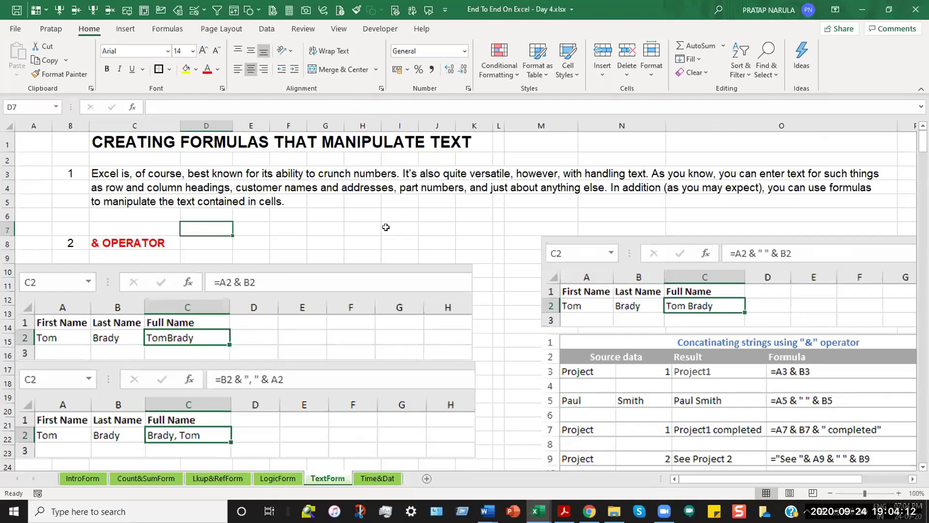
Enter the sample letters a in F8 and b in G8 beside the & OPERATOR heading
{"action": "scroll", "coordinate": [386, 227], "scroll_direction": "down", "scroll_amount": 5}
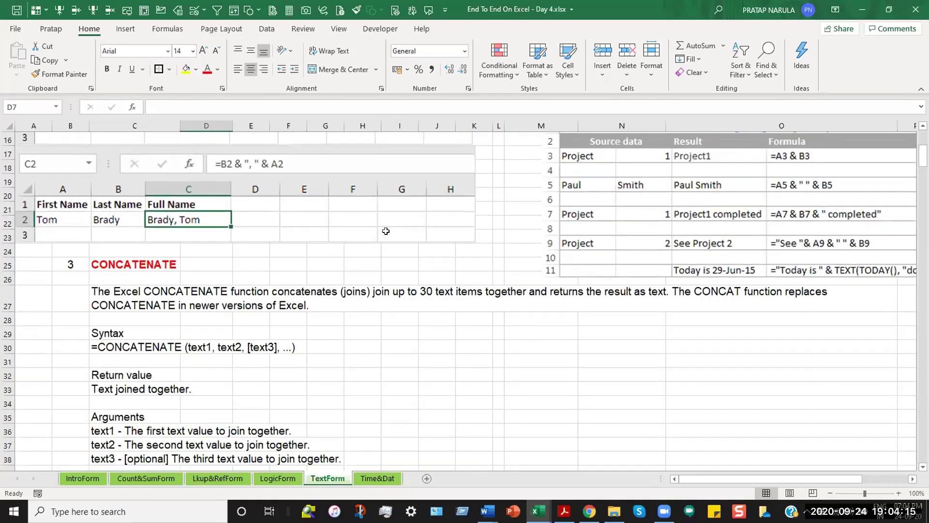
{"action": "scroll", "coordinate": [389, 331], "scroll_direction": "up", "scroll_amount": 5}
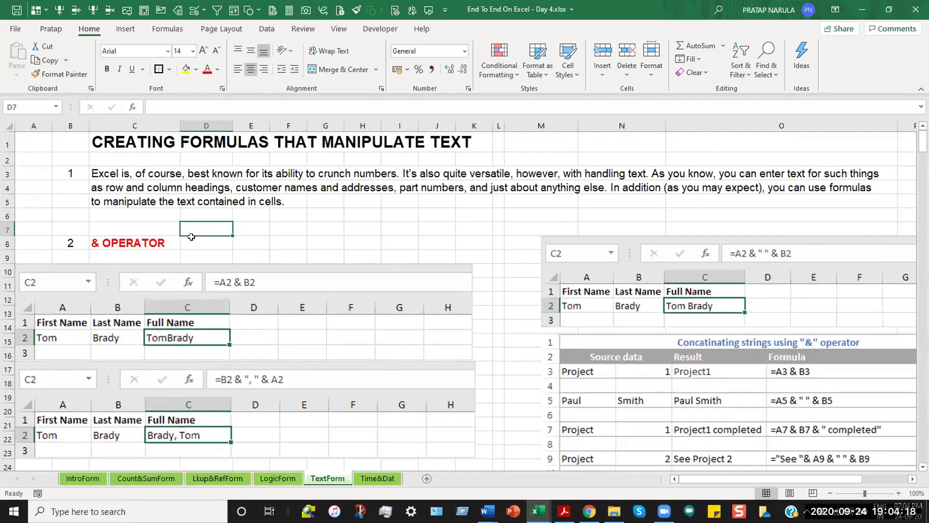
{"action": "left_click", "coordinate": [139, 239]}
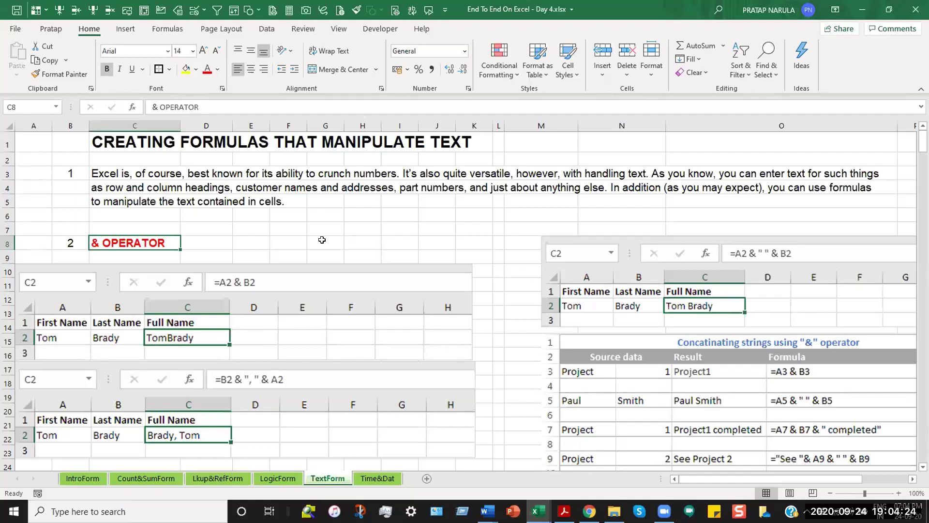
{"action": "left_click", "coordinate": [321, 239]}
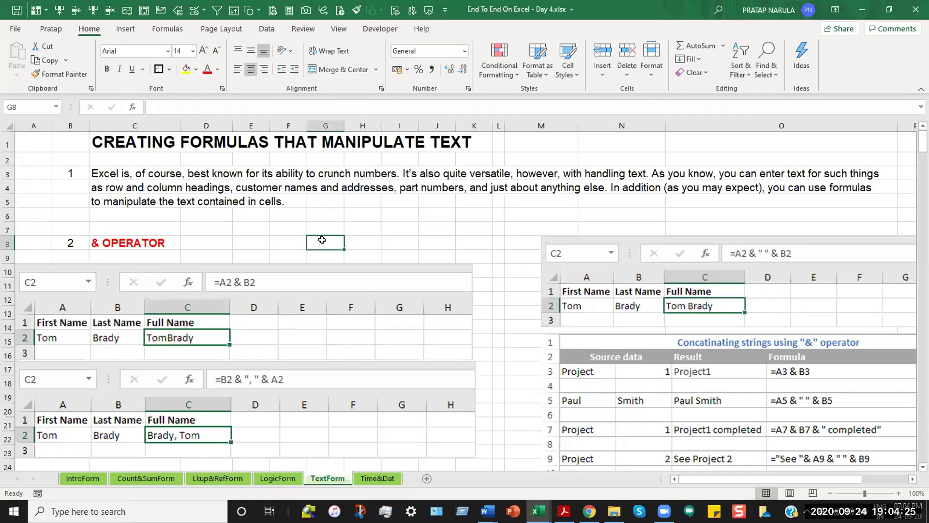
{"action": "left_click", "coordinate": [284, 238]}
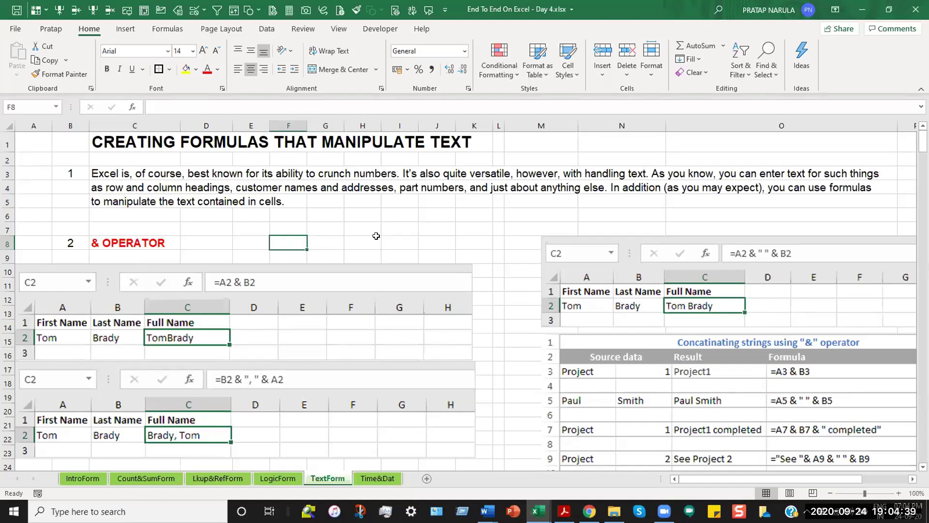
{"action": "type", "text": "a"}
{"action": "key", "text": "Tab"}
{"action": "type", "text": "b"}
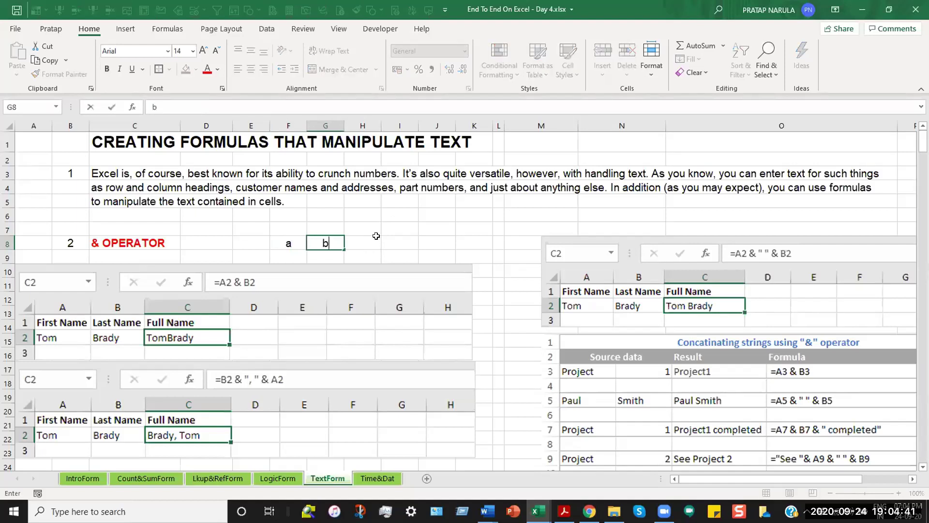
{"action": "key", "text": "Tab"}
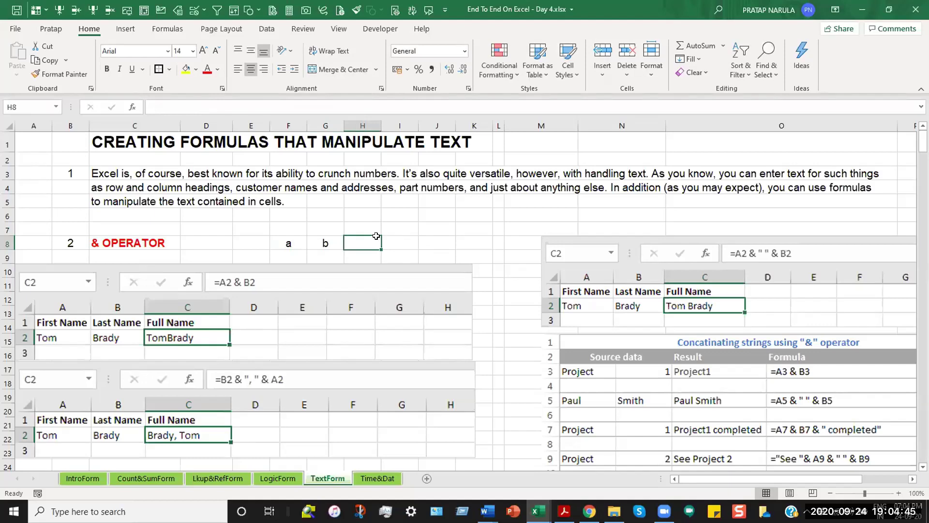
Enter =F8&G8 in H8 to join the two letters into ab
{"action": "scroll", "coordinate": [376, 237], "scroll_direction": "down", "scroll_amount": 1}
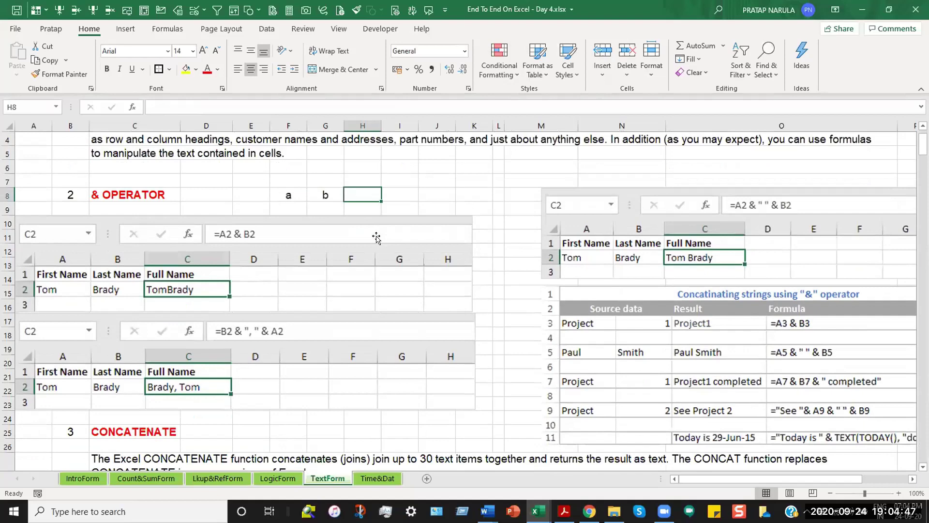
{"action": "scroll", "coordinate": [376, 238], "scroll_direction": "up", "scroll_amount": 1}
{"action": "type", "text": "="}
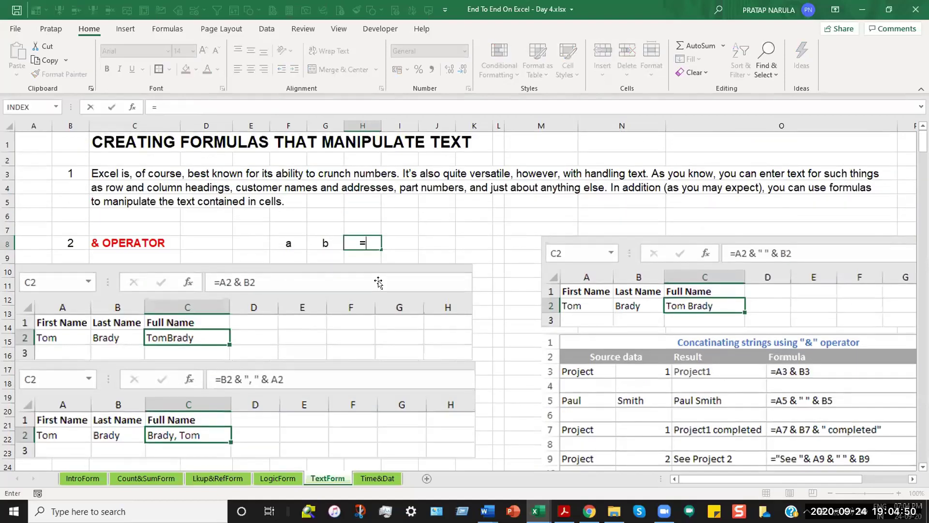
{"action": "key", "text": "Left"}
{"action": "key", "text": "Left"}
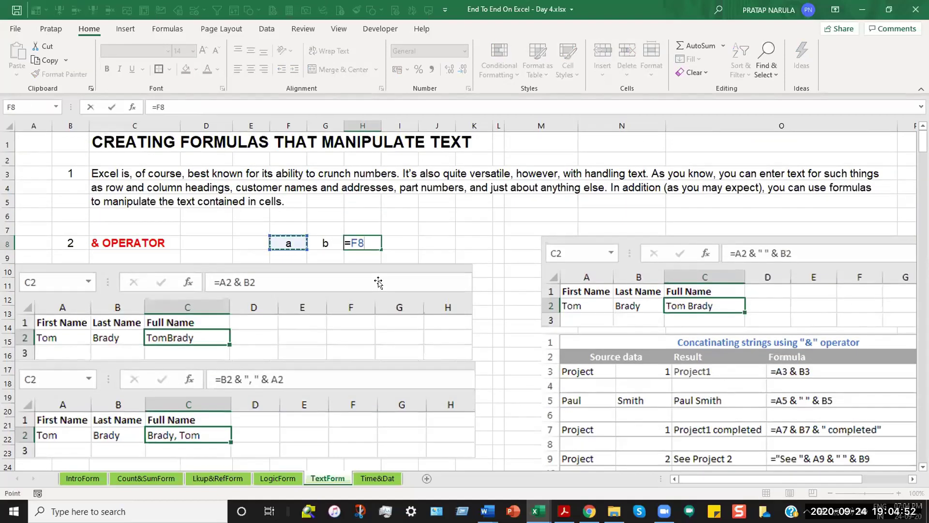
{"action": "type", "text": "&"}
{"action": "key", "text": "Left"}
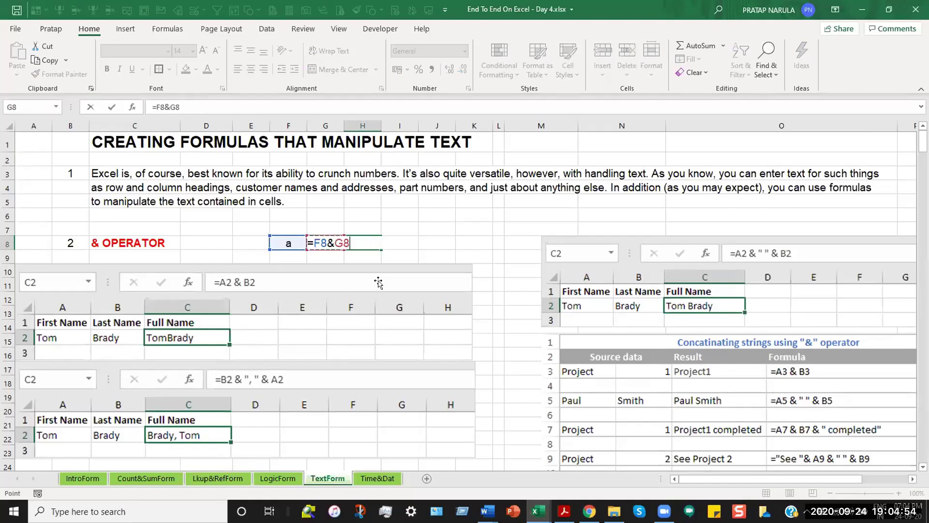
{"action": "key", "text": "Return"}
Review H8's formula and the source values in G8 and F8, ending on F8
{"action": "key", "text": "Up"}
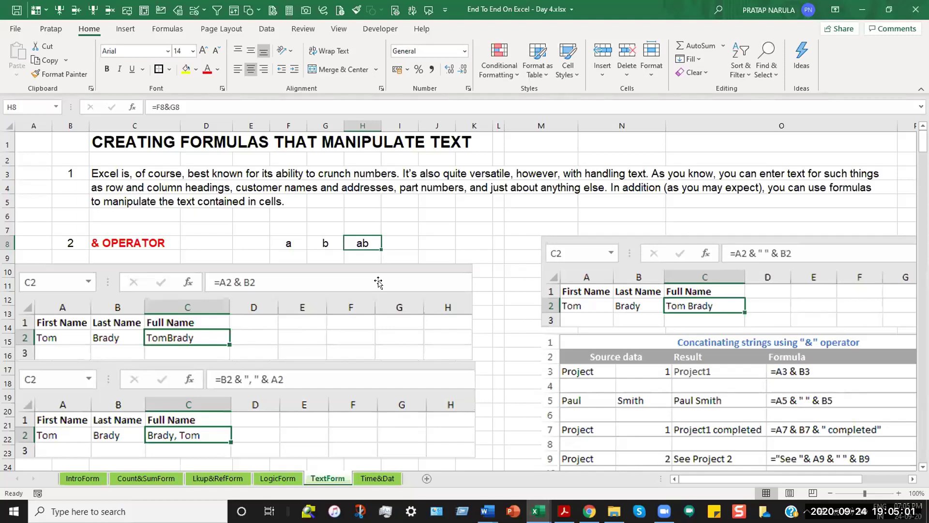
{"action": "key", "text": "Left"}
{"action": "key", "text": "Left"}
{"action": "key", "text": "Right"}
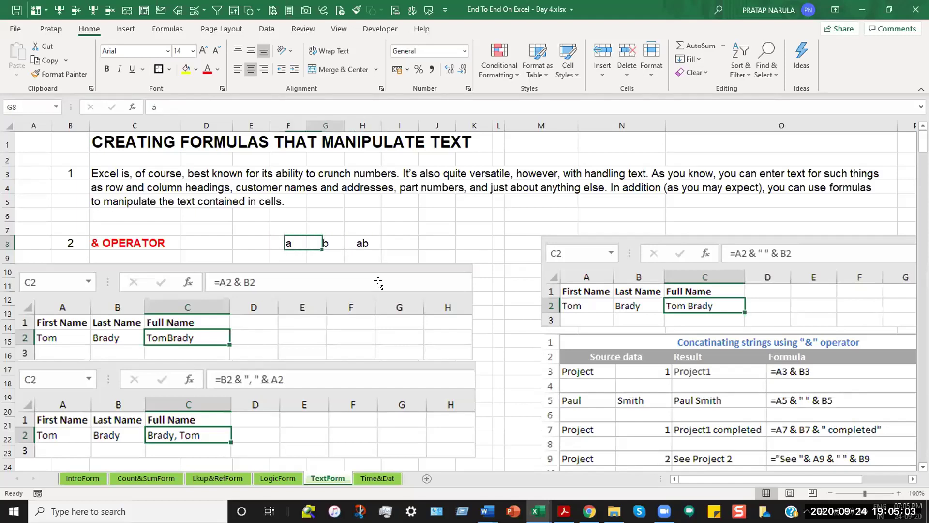
{"action": "key", "text": "Left"}
{"action": "key", "text": "Right"}
{"action": "key", "text": "Right"}
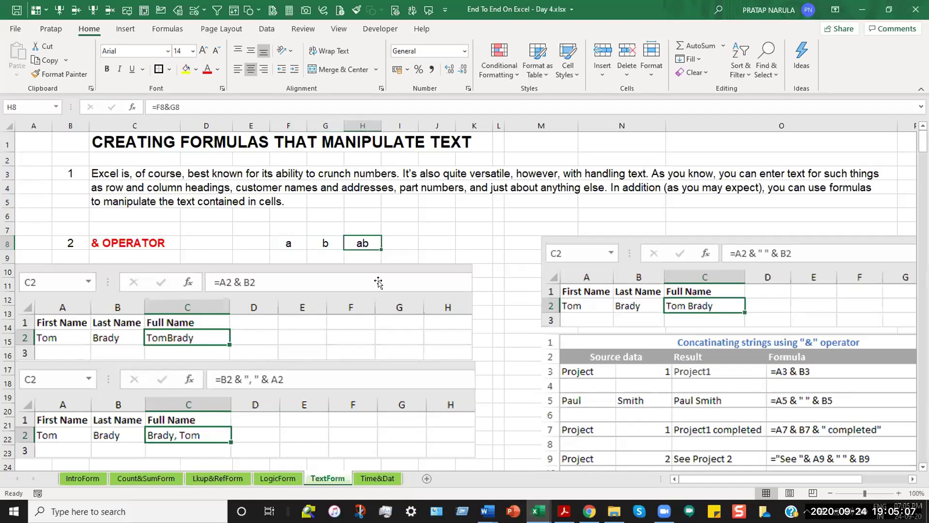
{"action": "key", "text": "Left"}
{"action": "key", "text": "Left"}
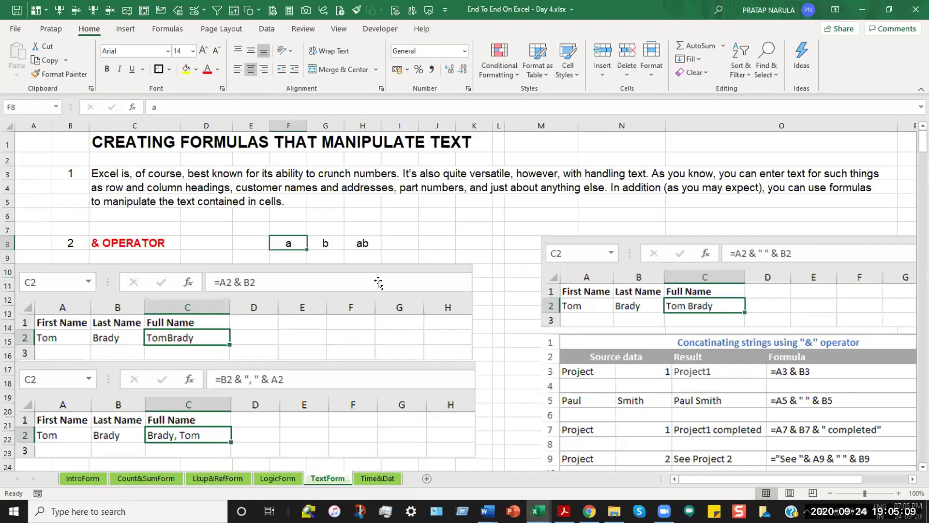
{"action": "key", "text": "Right"}
{"action": "key", "text": "Left"}
Replace the sample letters with Tom in F8 and Brady in G8
{"action": "type", "text": "Tom"}
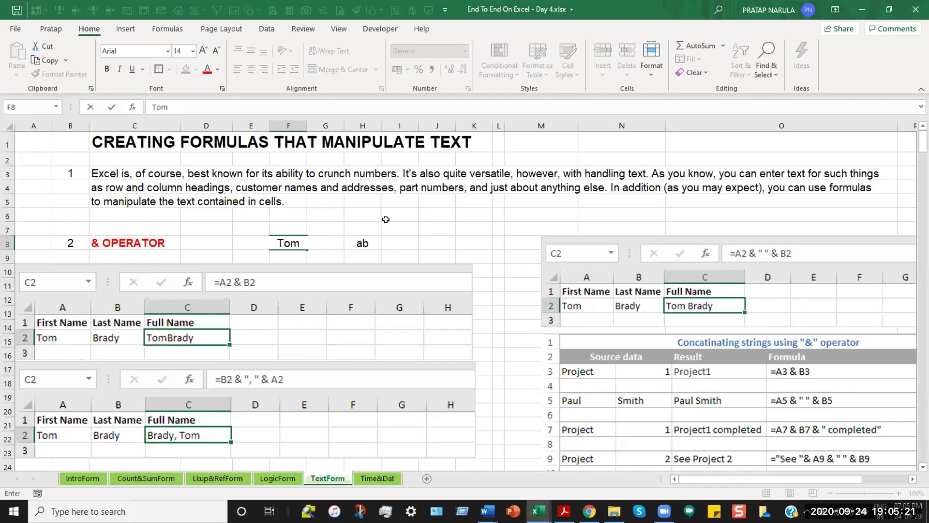
{"action": "key", "text": "Return"}
{"action": "key", "text": "Up"}
{"action": "key", "text": "Right"}
{"action": "type", "text": "B"}
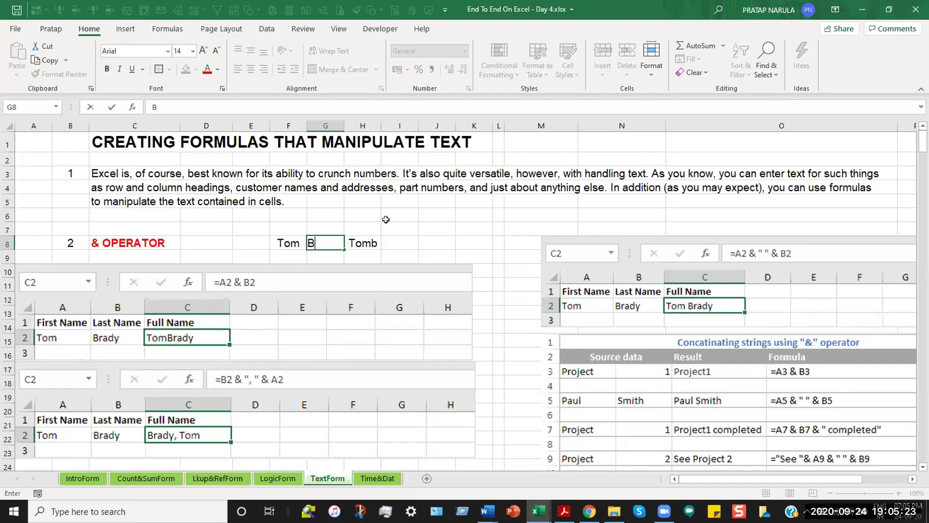
{"action": "type", "text": "rady"}
{"action": "key", "text": "Return"}
Edit H8's formula to =F8&" "&G8 so it displays Tom Brady
{"action": "key", "text": "Up"}
{"action": "key", "text": "Right"}
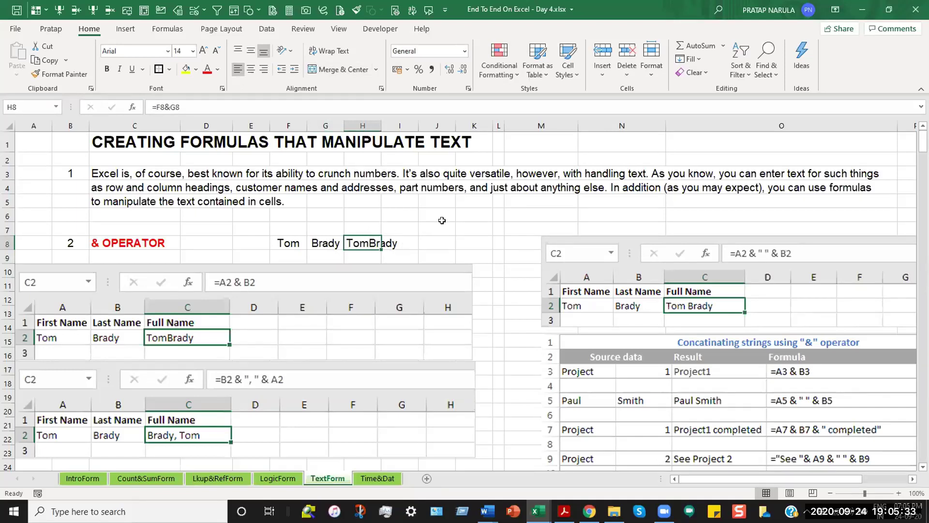
{"action": "key", "text": "F2"}
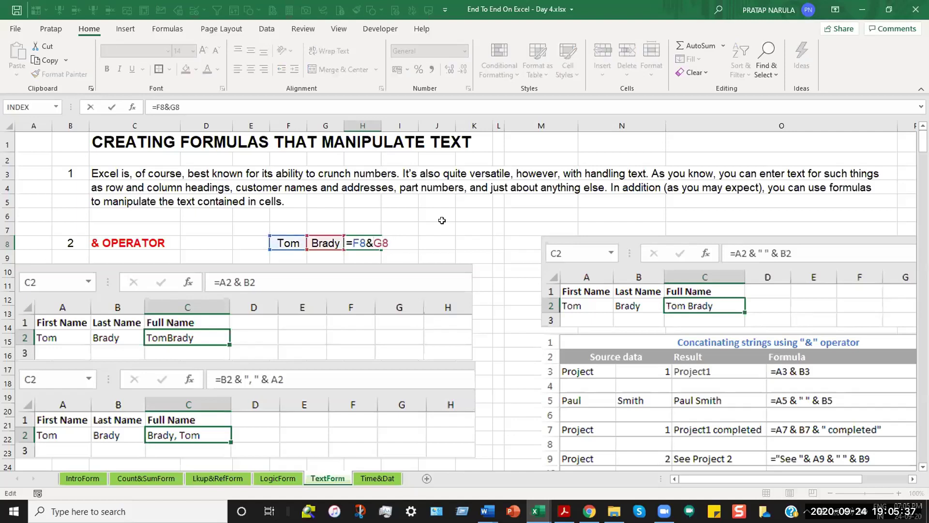
{"action": "key", "text": "Left"}
{"action": "key", "text": "Left"}
{"action": "type", "text": "\""}
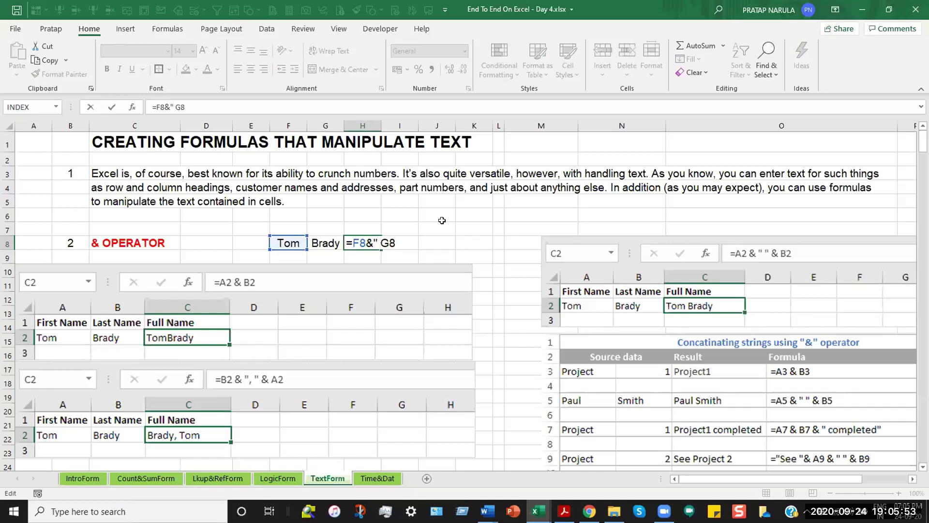
{"action": "type", "text": "\""}
{"action": "type", "text": "&"}
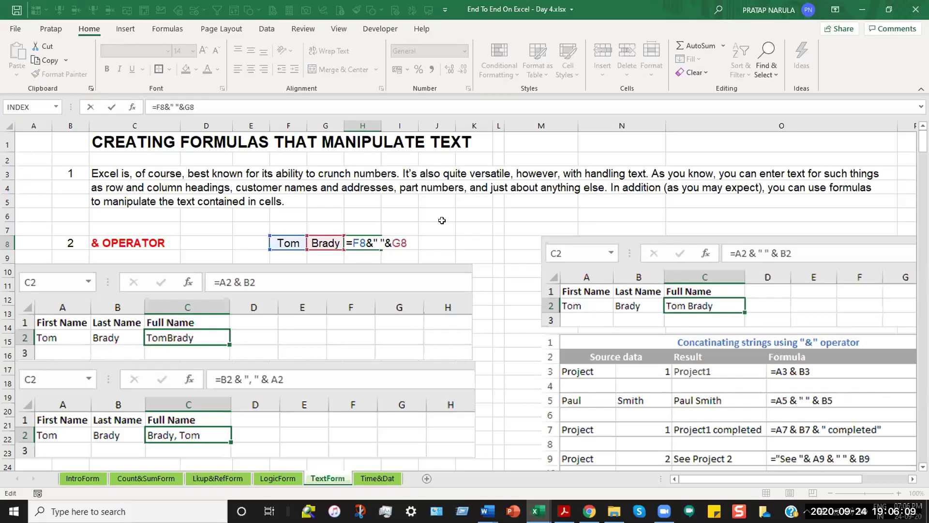
{"action": "key", "text": "Return"}
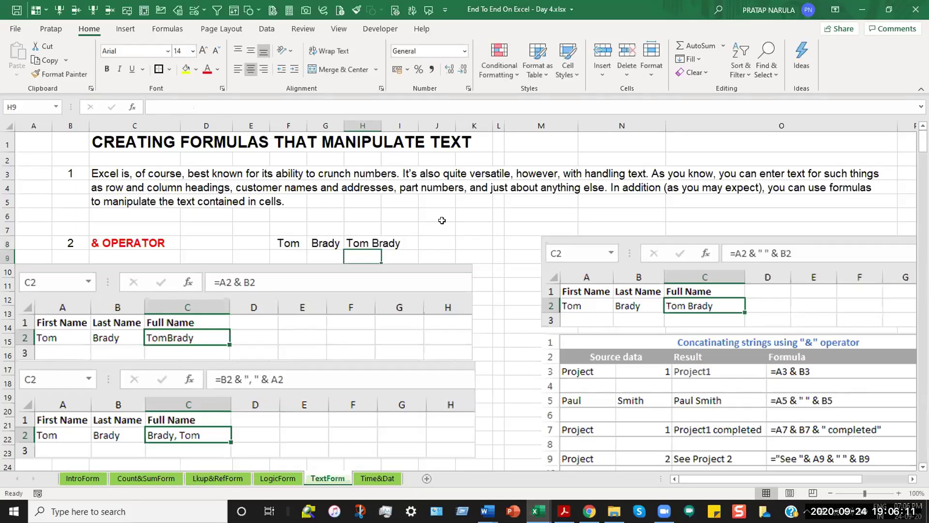
{"action": "key", "text": "Up"}
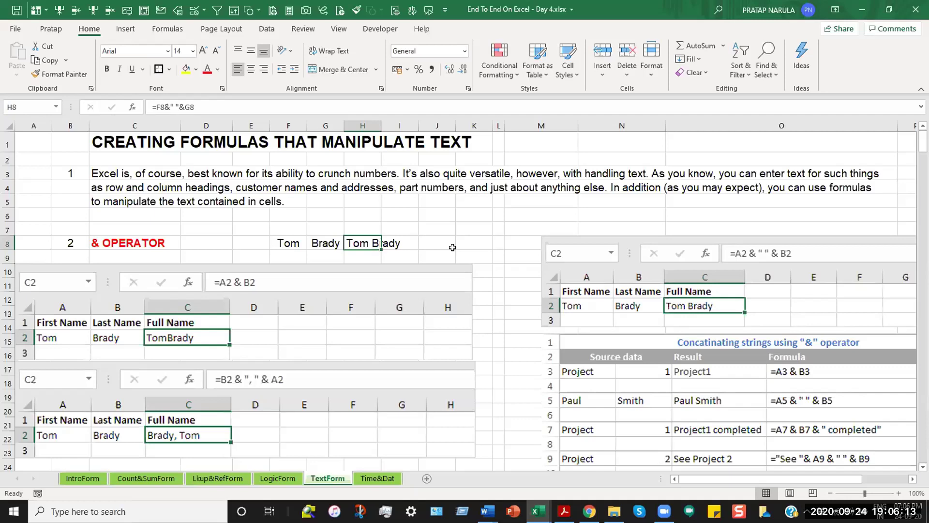
{"action": "scroll", "coordinate": [451, 247], "scroll_direction": "down", "scroll_amount": 1}
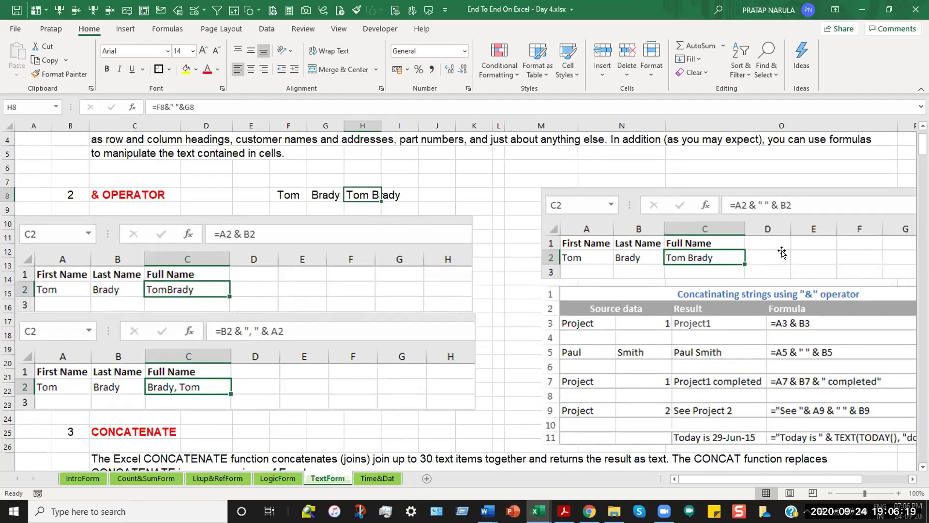
{"action": "scroll", "coordinate": [575, 354], "scroll_direction": "down", "scroll_amount": 1}
{"action": "scroll", "coordinate": [576, 355], "scroll_direction": "down", "scroll_amount": 1}
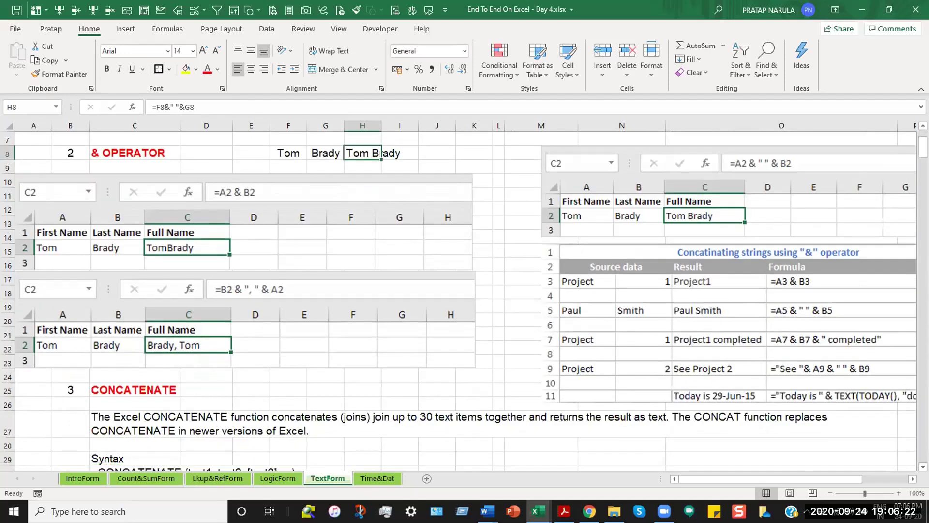
{"action": "scroll", "coordinate": [352, 289], "scroll_direction": "right", "scroll_amount": 5}
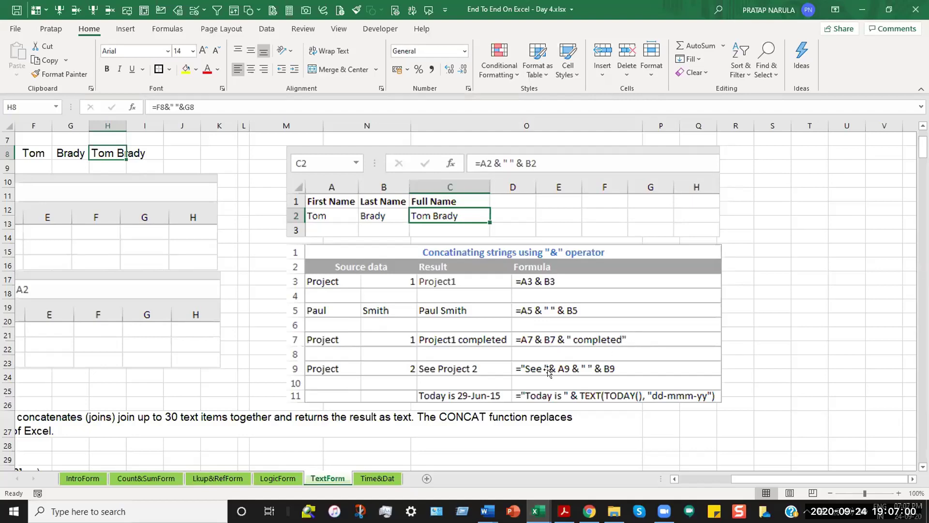
{"action": "scroll", "coordinate": [544, 370], "scroll_direction": "up", "scroll_amount": 1}
{"action": "scroll", "coordinate": [545, 371], "scroll_direction": "up", "scroll_amount": 2}
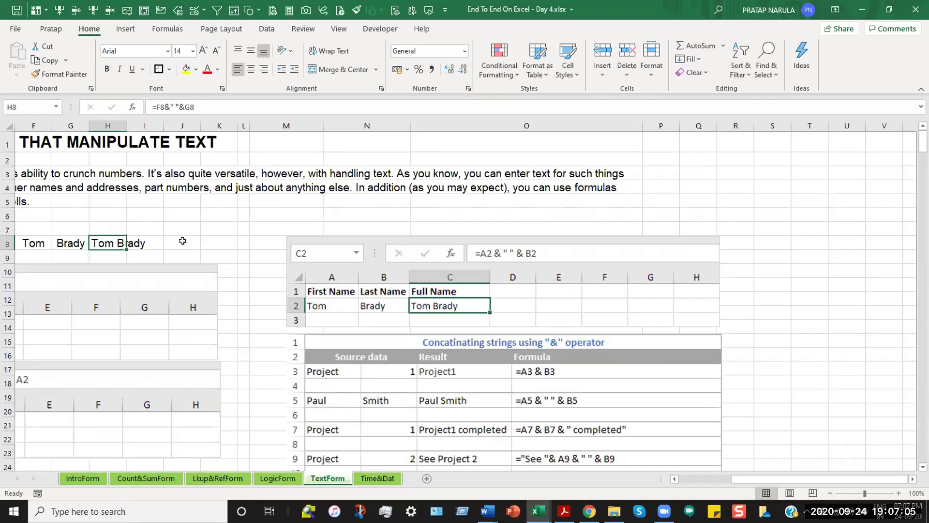
In T9 enter =H8& " "&"task completed" to display Tom Brady task completed
{"action": "left_click", "coordinate": [816, 257]}
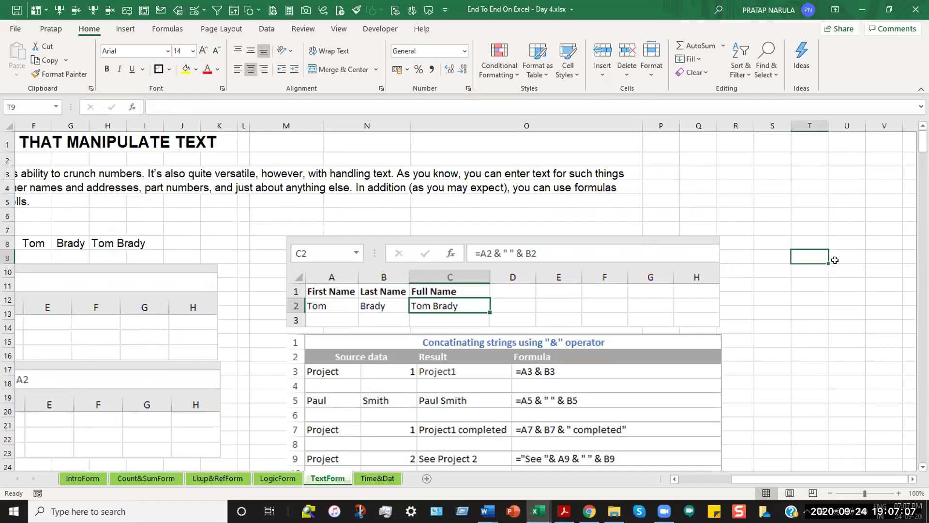
{"action": "type", "text": "="}
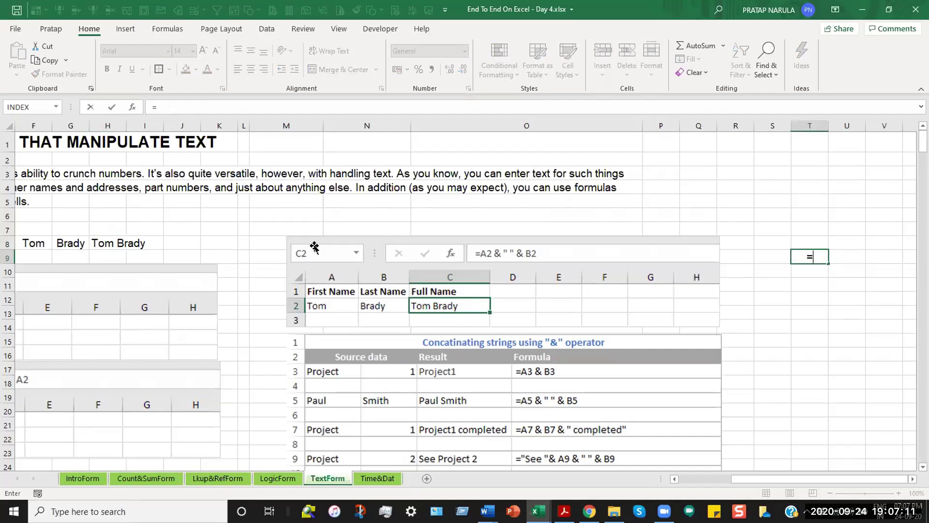
{"action": "left_click", "coordinate": [111, 239]}
{"action": "type", "text": "&"}
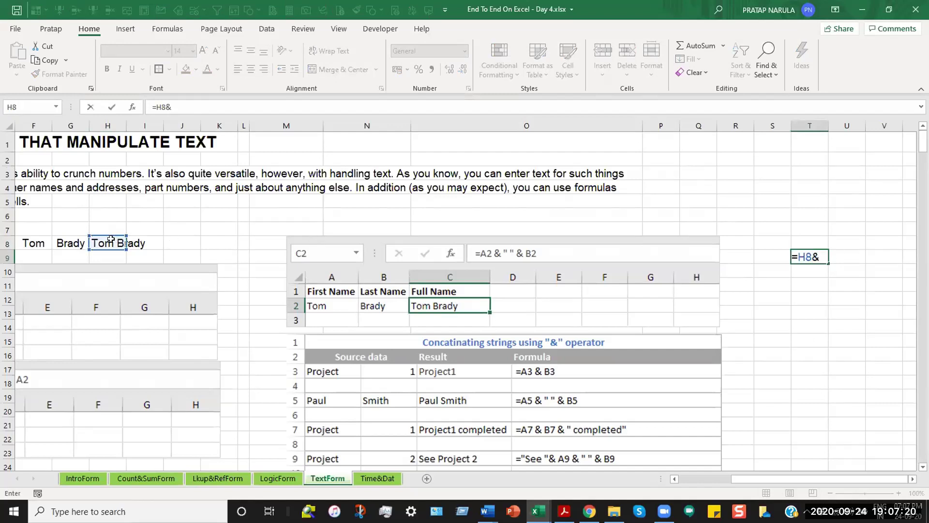
{"action": "type", "text": " \" \""}
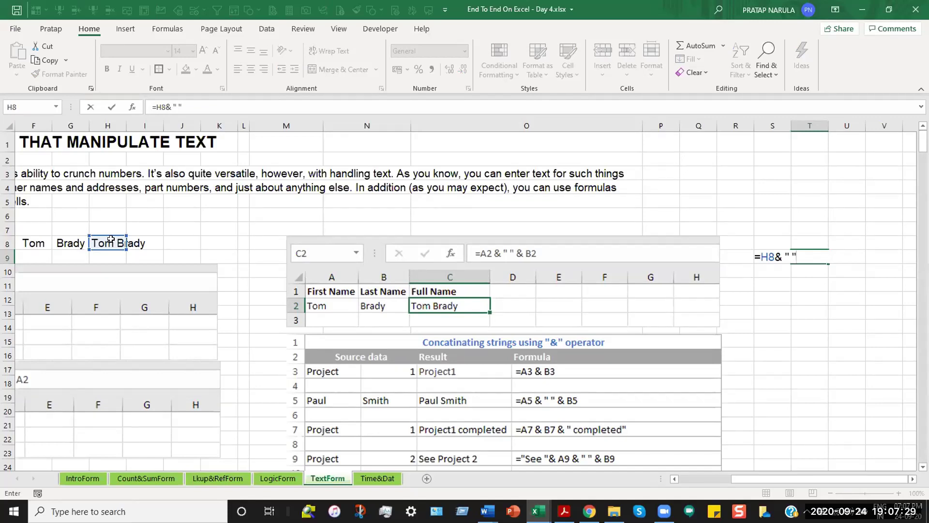
{"action": "type", "text": "&\"task compl"}
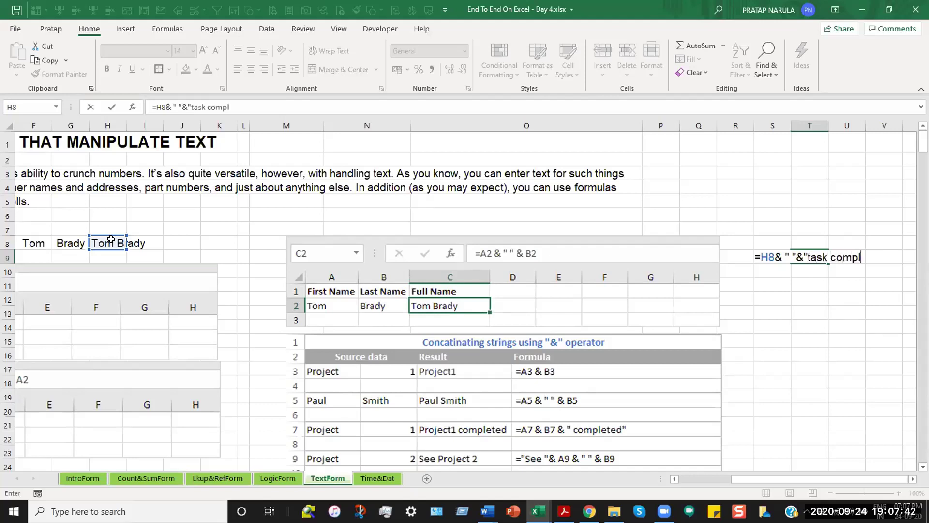
{"action": "type", "text": "eted"}
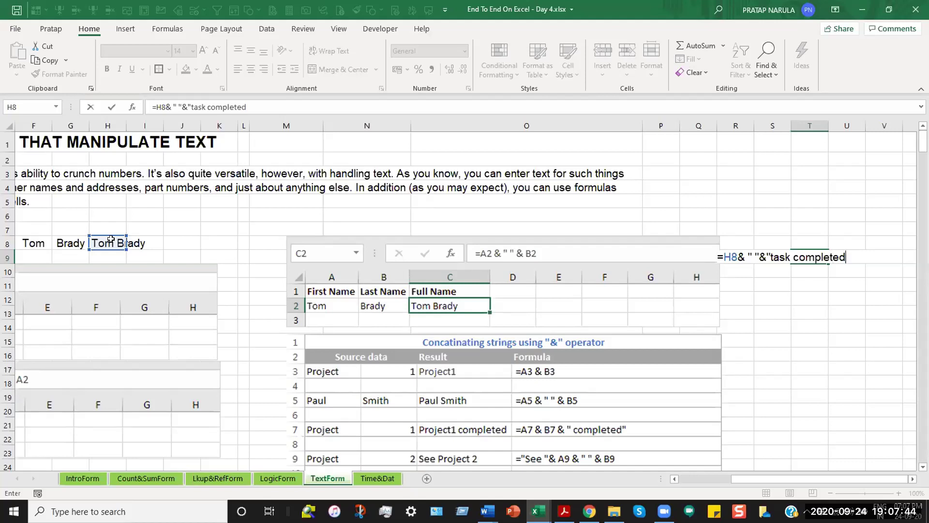
{"action": "type", "text": "\""}
{"action": "key", "text": "Return"}
{"action": "key", "text": "Up"}
{"action": "key", "text": "Left"}
{"action": "key", "text": "Left"}
{"action": "key", "text": "Right"}
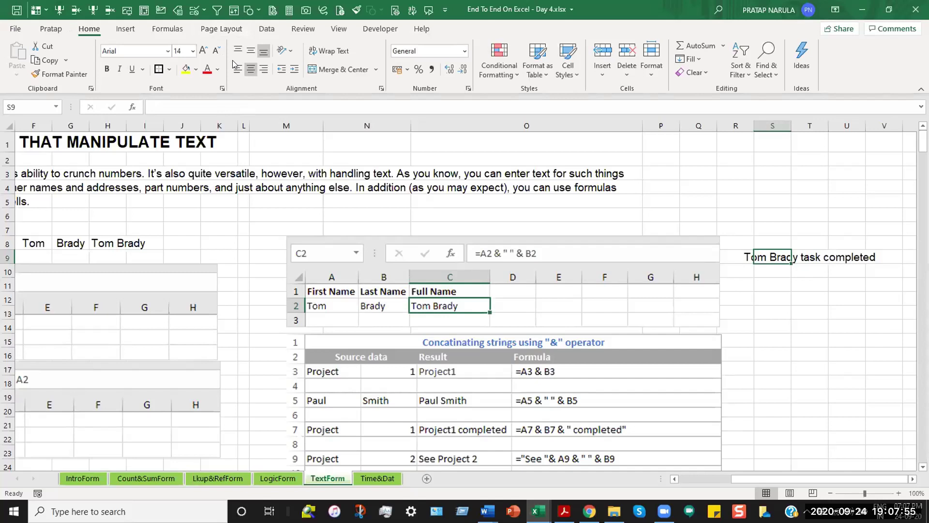
{"action": "left_click", "coordinate": [779, 297]}
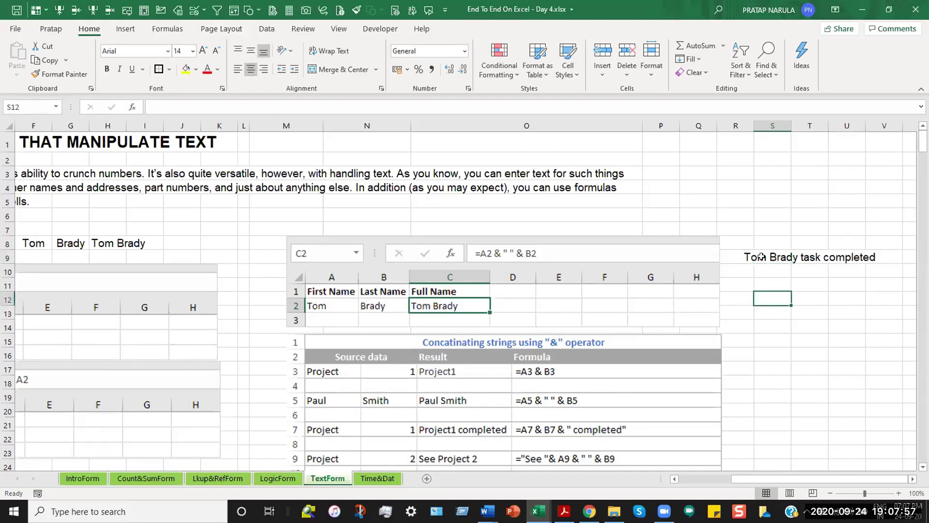
Select the Tom and Brady cells F8:G8, then scroll down toward the CONCATENATE section
{"action": "left_click", "coordinate": [759, 257]}
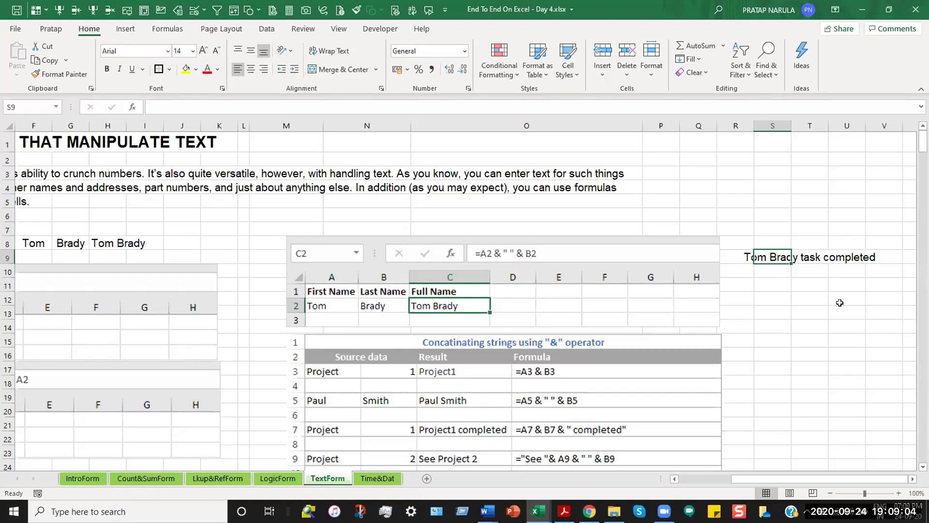
{"action": "left_click", "coordinate": [674, 480]}
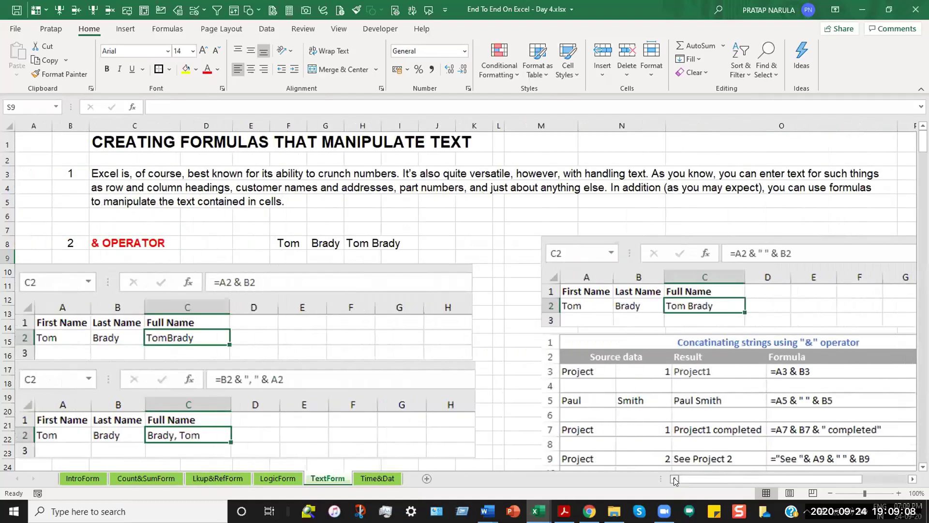
{"action": "left_click", "coordinate": [294, 240]}
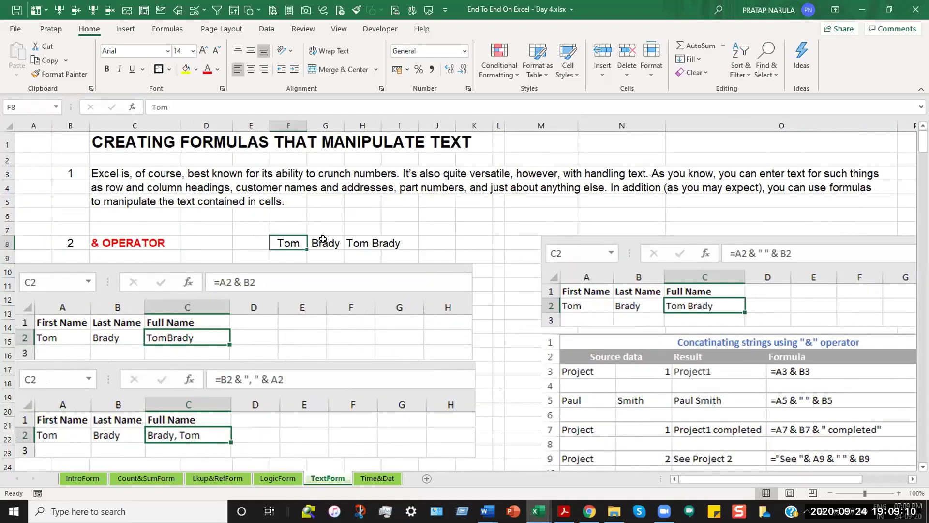
{"action": "left_click", "coordinate": [323, 239], "text": "shift"}
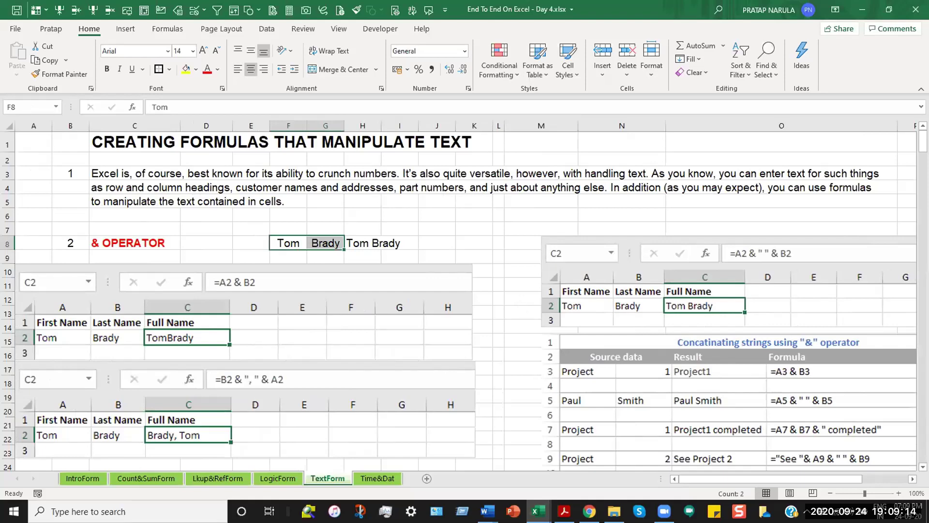
{"action": "scroll", "coordinate": [466, 300], "scroll_direction": "right", "scroll_amount": 2}
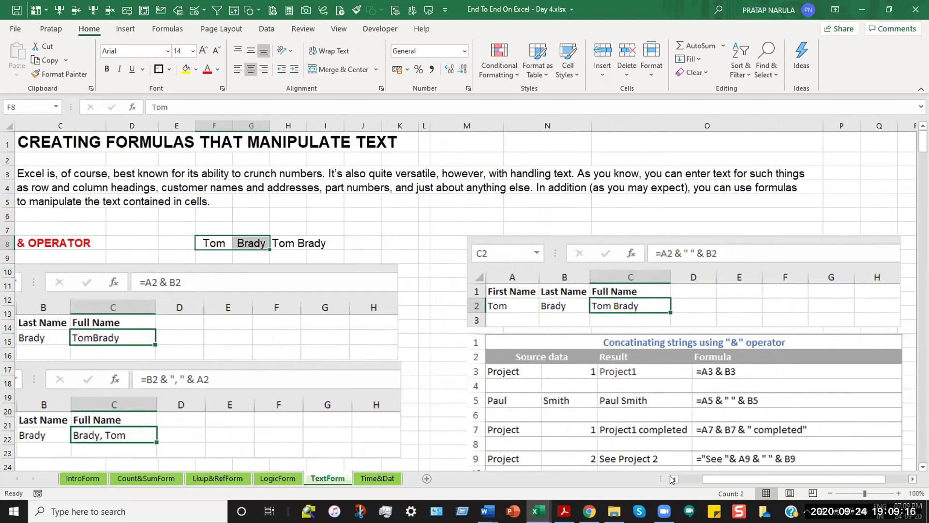
{"action": "scroll", "coordinate": [672, 479], "scroll_direction": "left", "scroll_amount": 2}
{"action": "scroll", "coordinate": [377, 280], "scroll_direction": "down", "scroll_amount": 6}
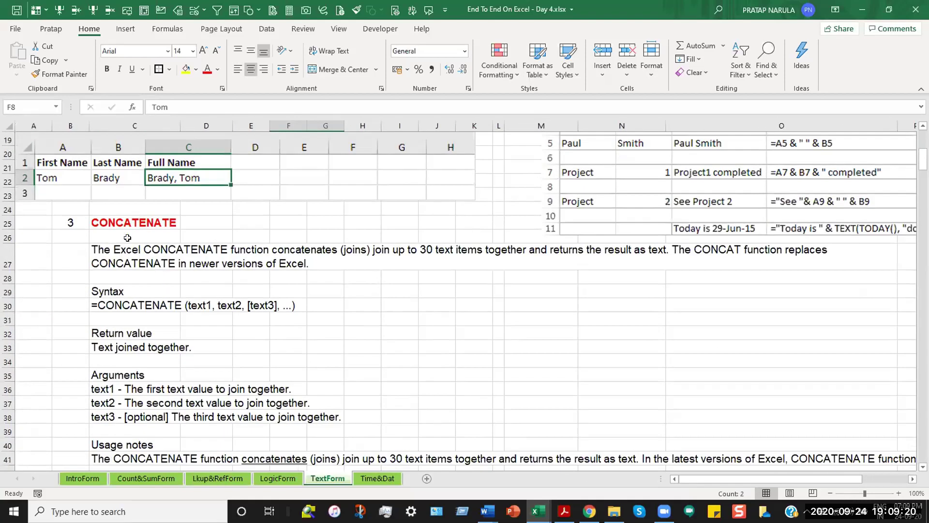
Select the CONCATENATE heading in C25 and scroll through its notes to the & operator comparison examples
{"action": "left_click", "coordinate": [117, 220]}
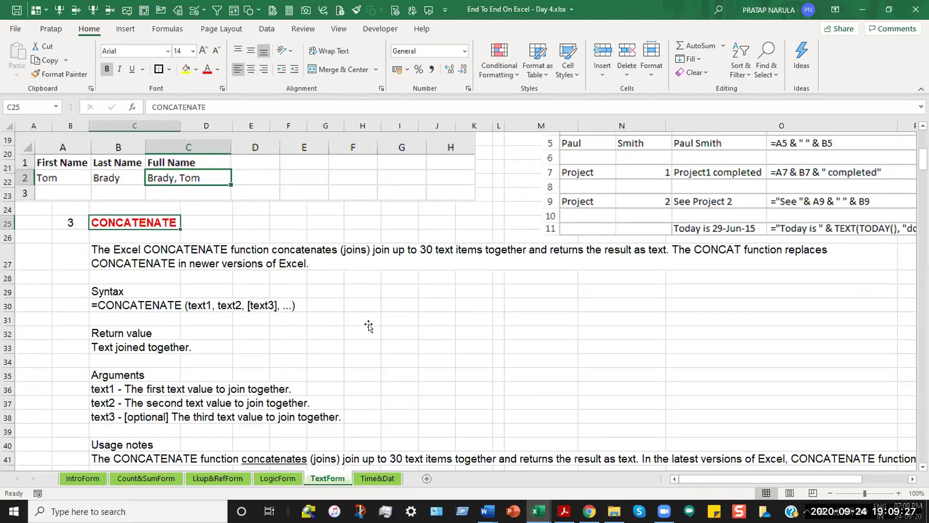
{"action": "scroll", "coordinate": [368, 324], "scroll_direction": "up", "scroll_amount": 6}
{"action": "scroll", "coordinate": [369, 325], "scroll_direction": "down", "scroll_amount": 1}
{"action": "scroll", "coordinate": [368, 326], "scroll_direction": "down", "scroll_amount": 1}
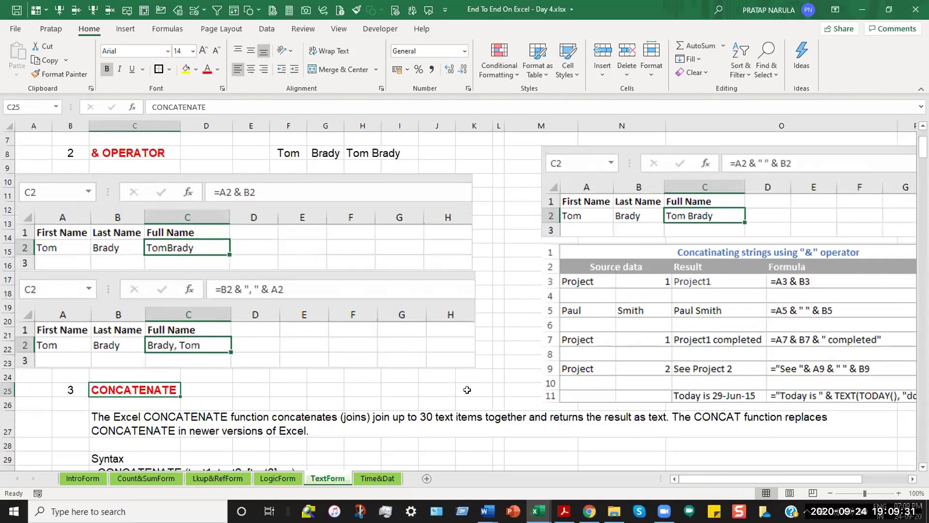
{"action": "scroll", "coordinate": [468, 378], "scroll_direction": "down", "scroll_amount": 2}
{"action": "scroll", "coordinate": [468, 378], "scroll_direction": "down", "scroll_amount": 3}
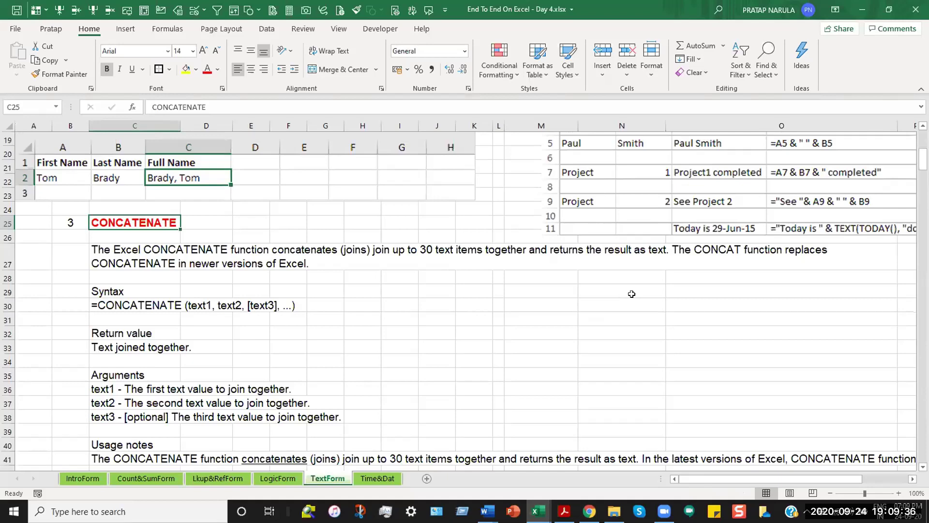
{"action": "scroll", "coordinate": [631, 294], "scroll_direction": "down", "scroll_amount": 6}
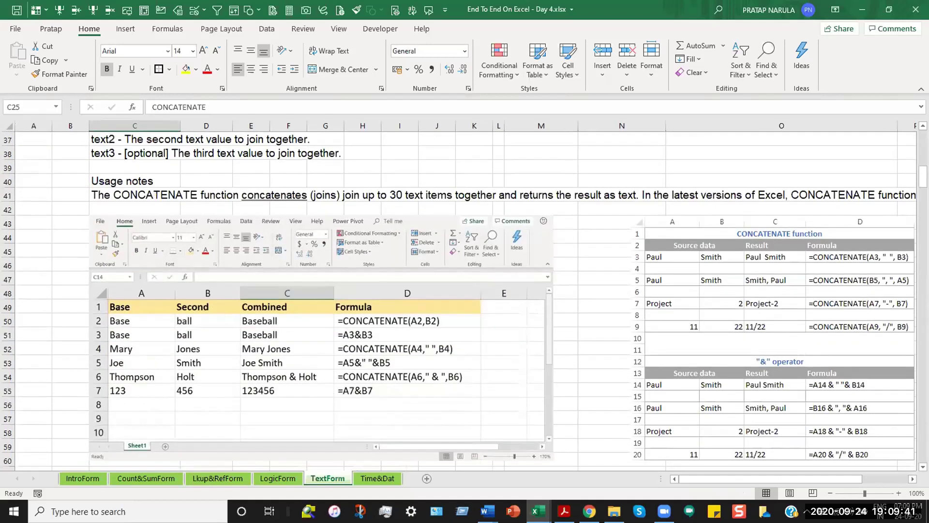
{"action": "scroll", "coordinate": [464, 295], "scroll_direction": "right", "scroll_amount": 3}
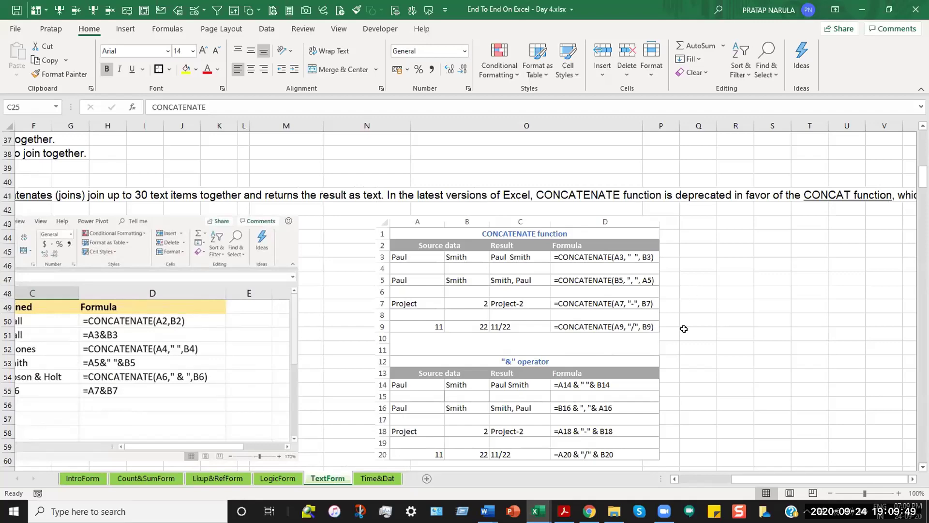
{"action": "scroll", "coordinate": [674, 334], "scroll_direction": "down", "scroll_amount": 1}
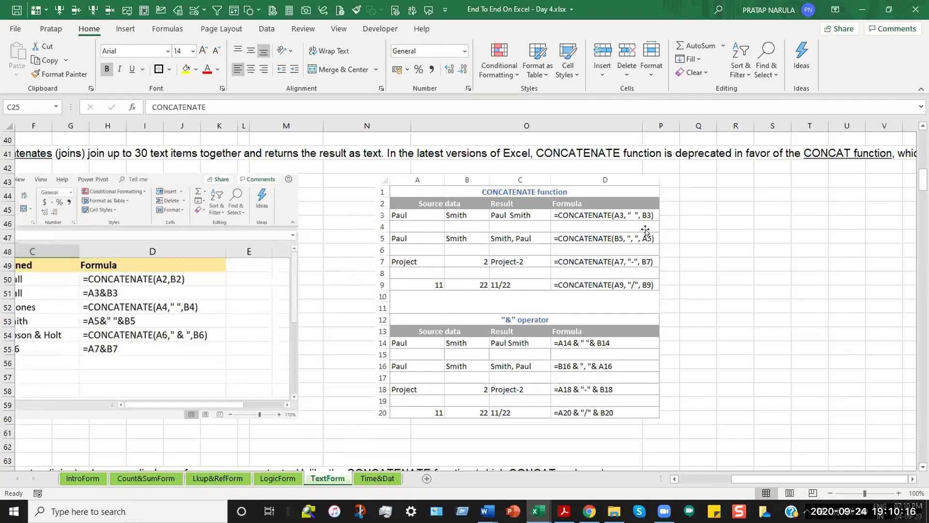
In I68, begin a CONCATENATE formula joining C69 and C70
{"action": "left_click", "coordinate": [714, 414]}
{"action": "left_click_drag", "start_coordinate": [740, 478], "coordinate": [680, 475]}
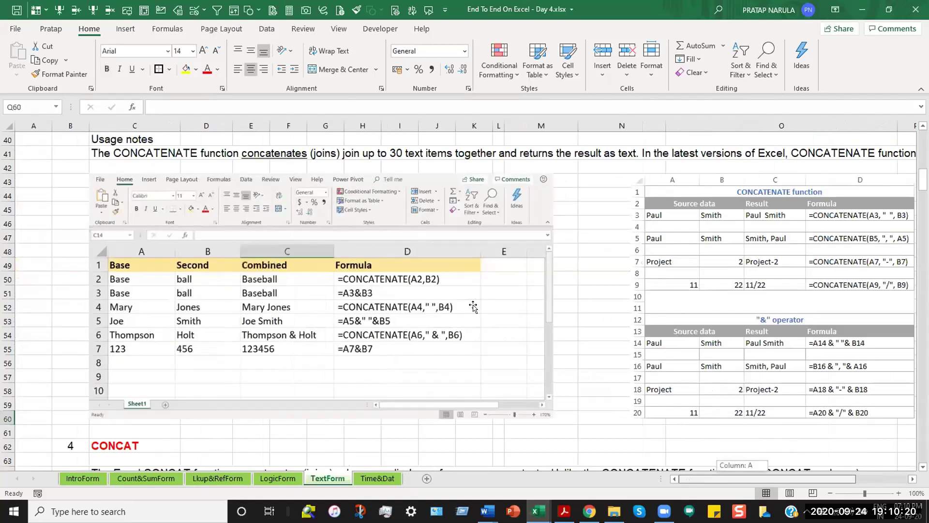
{"action": "scroll", "coordinate": [473, 308], "scroll_direction": "down", "scroll_amount": 7}
{"action": "left_click", "coordinate": [400, 250]}
{"action": "type", "text": "=con"}
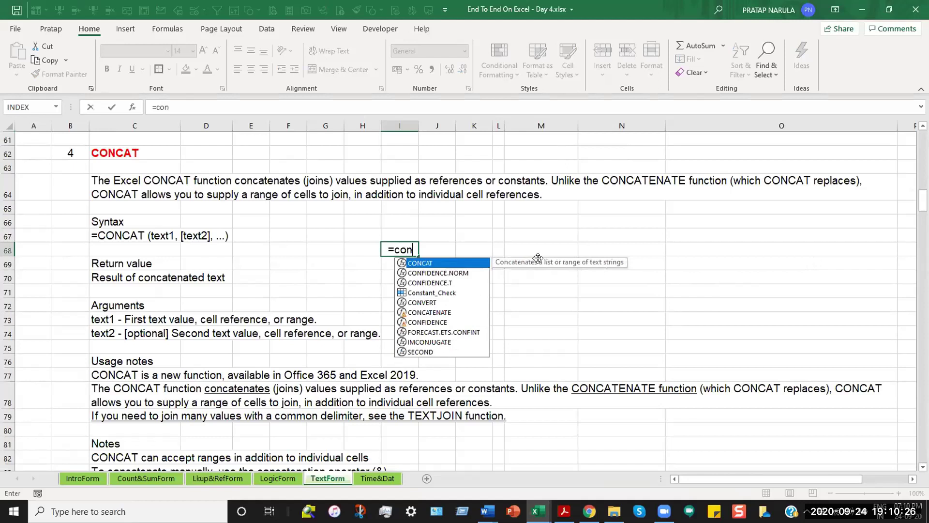
{"action": "type", "text": "cat"}
{"action": "key", "text": "Down"}
{"action": "key", "text": "Tab"}
{"action": "left_click", "coordinate": [110, 261]}
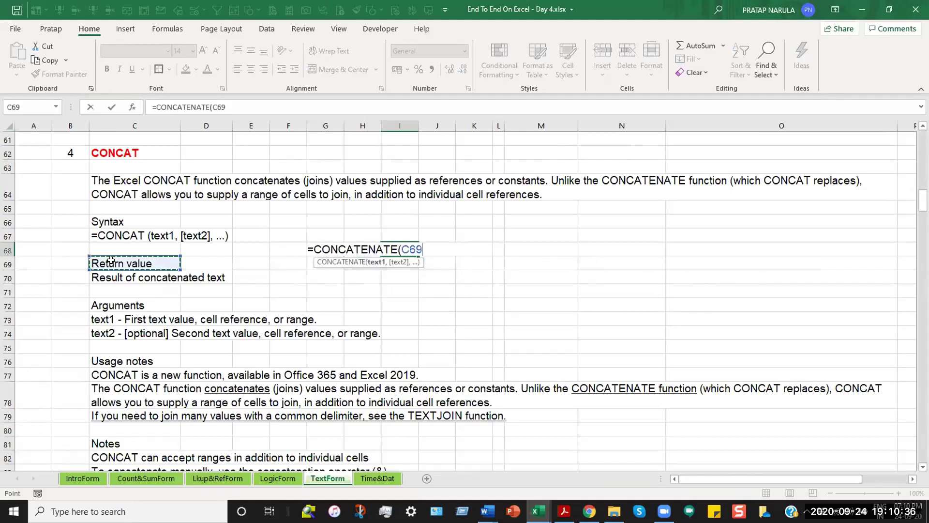
{"action": "type", "text": ","}
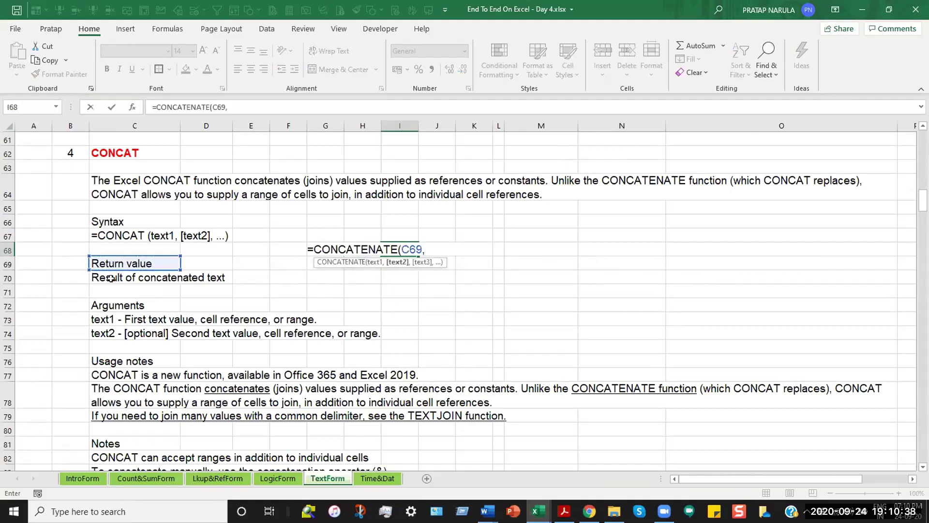
{"action": "left_click", "coordinate": [111, 278]}
{"action": "type", "text": ","}
Add C72, C73 and C74 to finish =CONCATENATE(C69,C70,C72,C73,C74), then left-align I68
{"action": "left_click", "coordinate": [108, 304]}
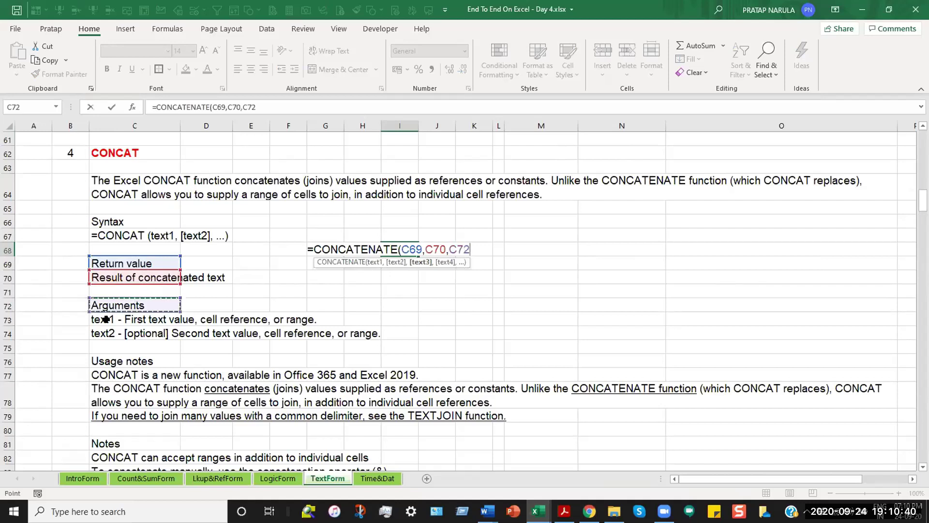
{"action": "type", "text": ","}
{"action": "left_click", "coordinate": [106, 320]}
{"action": "type", "text": ","}
{"action": "left_click", "coordinate": [106, 330]}
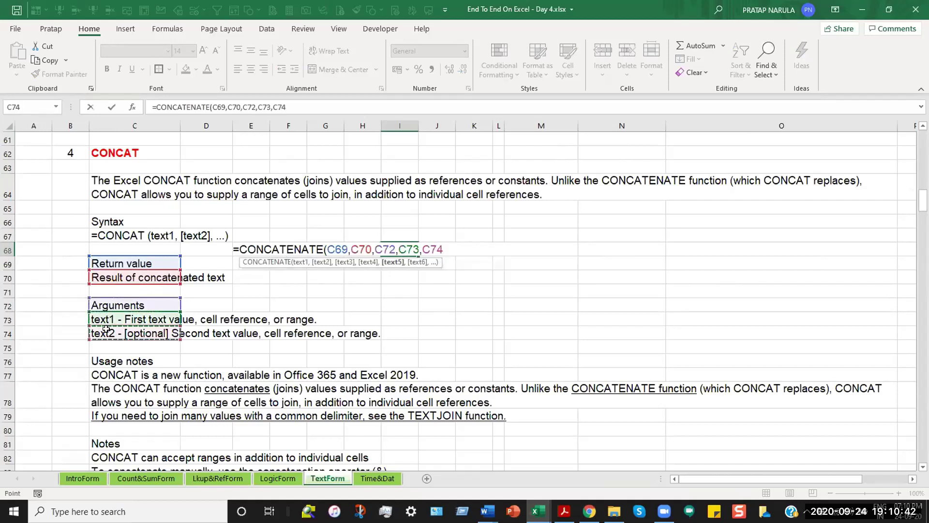
{"action": "type", "text": ")"}
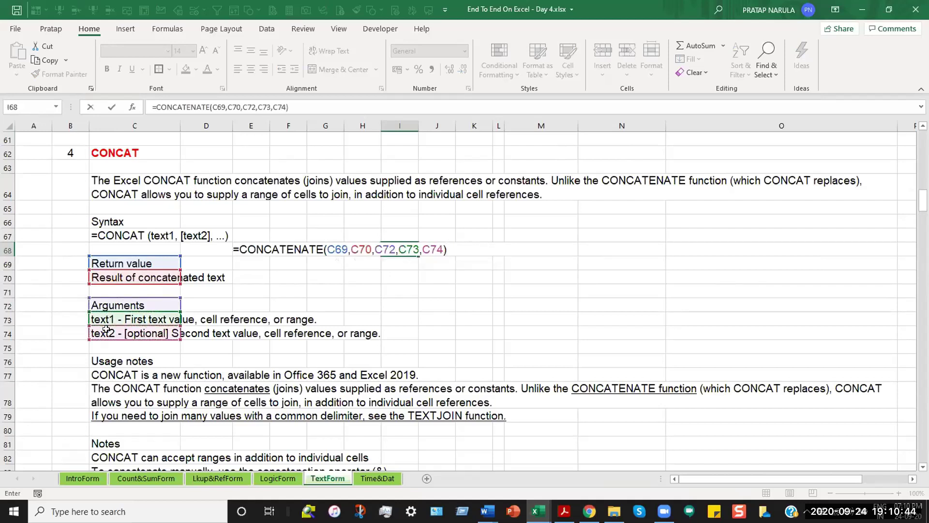
{"action": "key", "text": "Return"}
{"action": "key", "text": "Up"}
{"action": "left_click", "coordinate": [238, 70]}
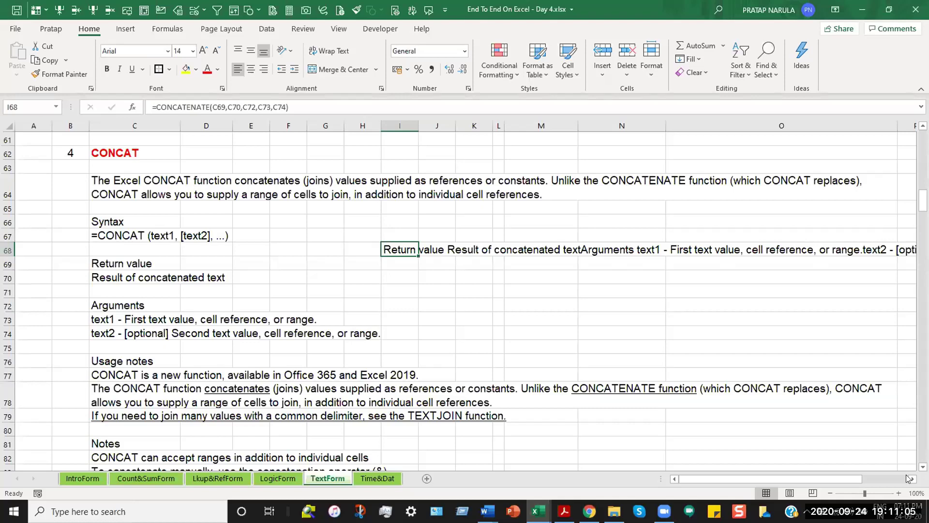
{"action": "scroll", "coordinate": [872, 476], "scroll_direction": "right", "scroll_amount": 3}
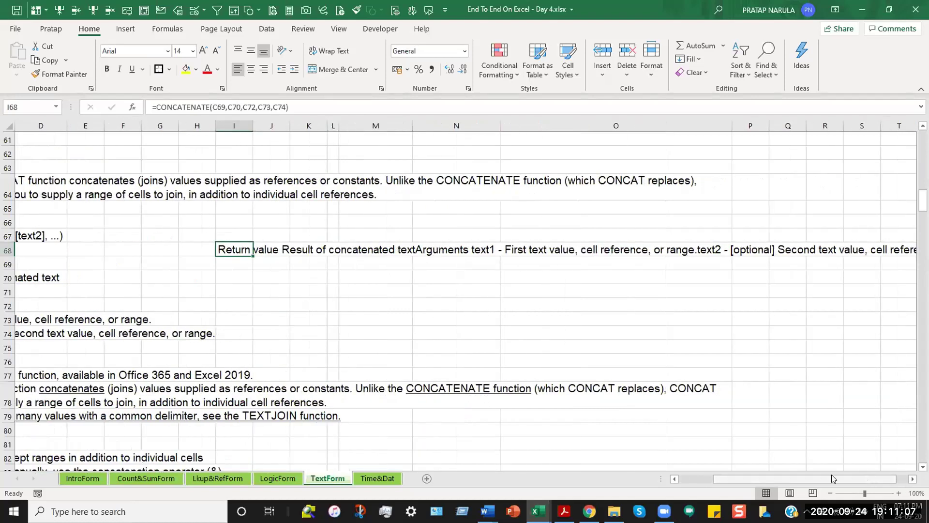
{"action": "scroll", "coordinate": [872, 476], "scroll_direction": "left", "scroll_amount": 3}
{"action": "scroll", "coordinate": [303, 251], "scroll_direction": "down", "scroll_amount": 1}
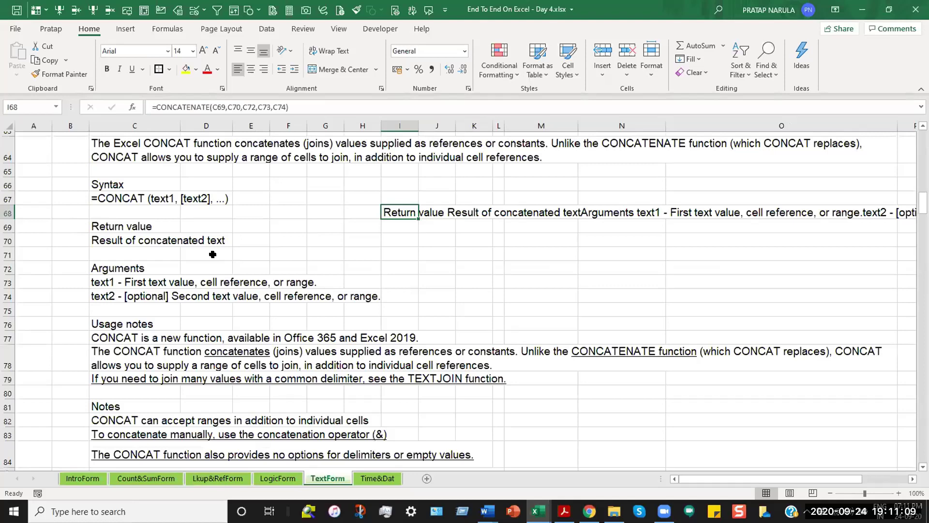
{"action": "scroll", "coordinate": [300, 251], "scroll_direction": "up", "scroll_amount": 2}
{"action": "left_click_drag", "start_coordinate": [400, 277], "coordinate": [857, 289]}
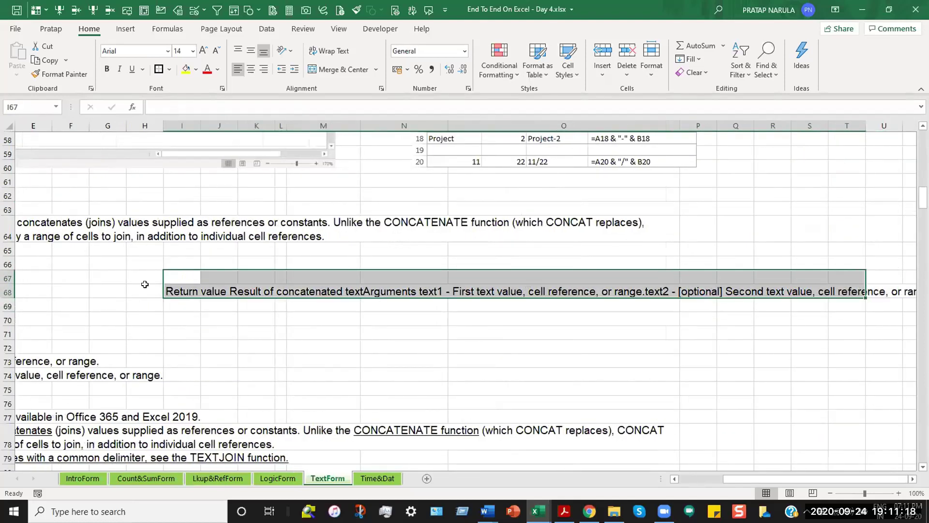
{"action": "left_click", "coordinate": [174, 288]}
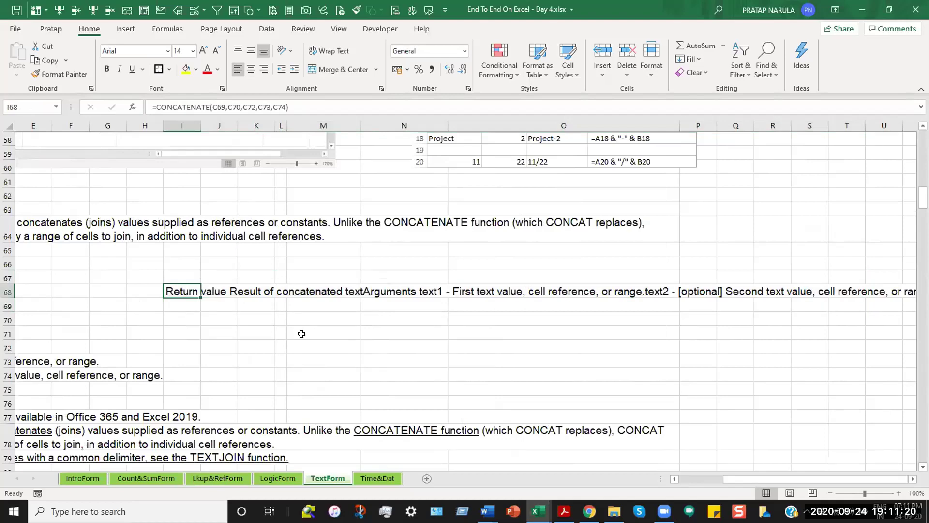
{"action": "key", "text": "Delete"}
{"action": "scroll", "coordinate": [301, 334], "scroll_direction": "left", "scroll_amount": 2}
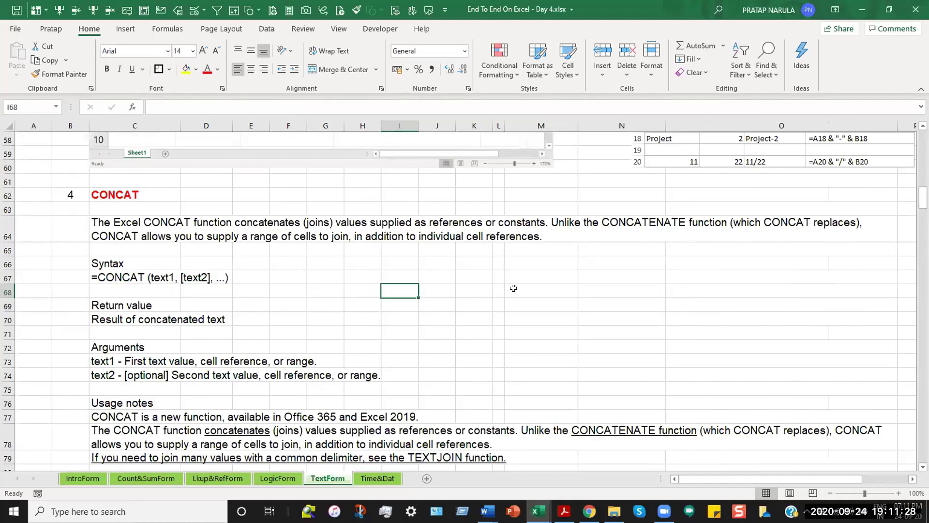
{"action": "type", "text": "conc"}
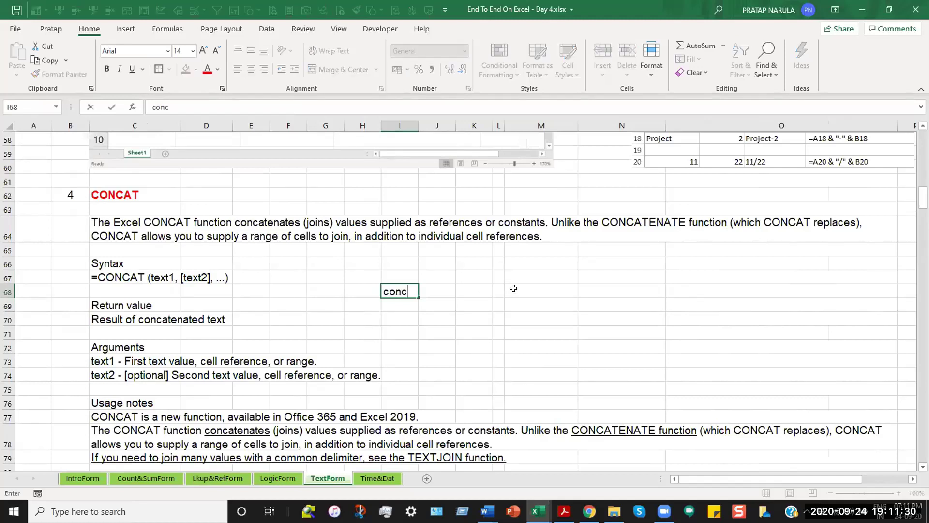
{"action": "type", "text": "at"}
{"action": "left_click", "coordinate": [514, 289]}
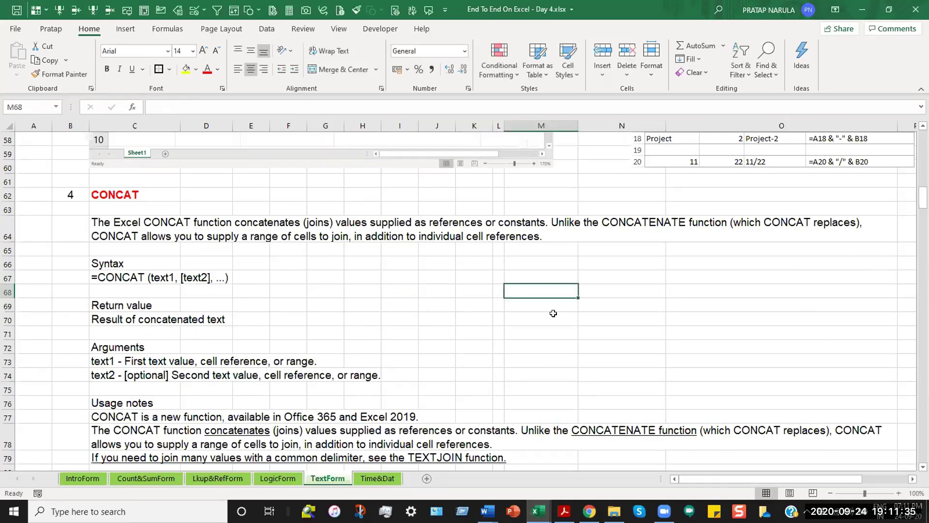
Check N92's CONCAT formula, then put My in N87 and clear N88
{"action": "scroll", "coordinate": [553, 313], "scroll_direction": "down", "scroll_amount": 9}
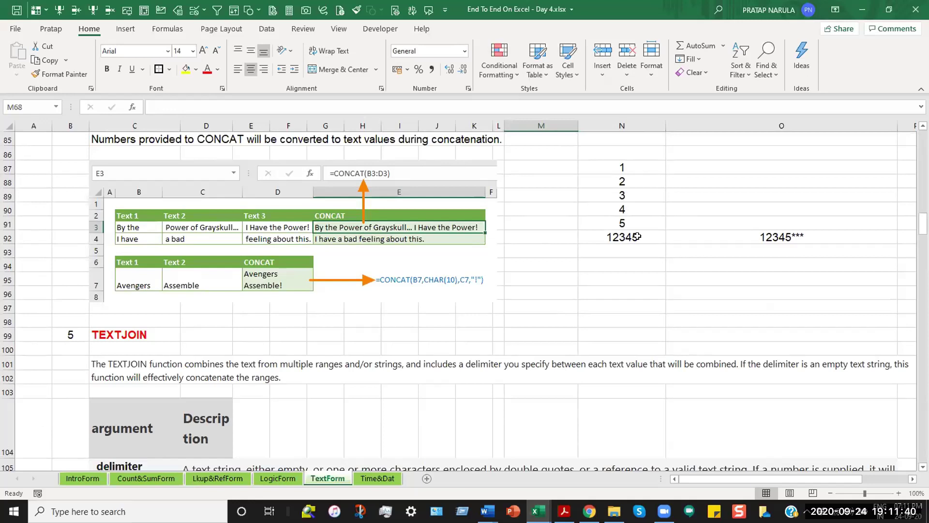
{"action": "left_click", "coordinate": [622, 237]}
{"action": "key", "text": "ctrl+Up"}
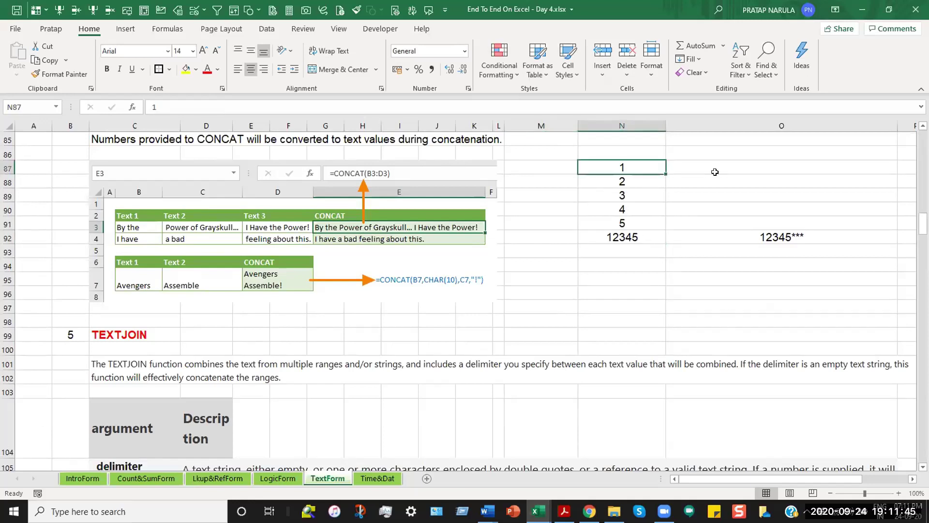
{"action": "type", "text": "My"}
{"action": "key", "text": "Return"}
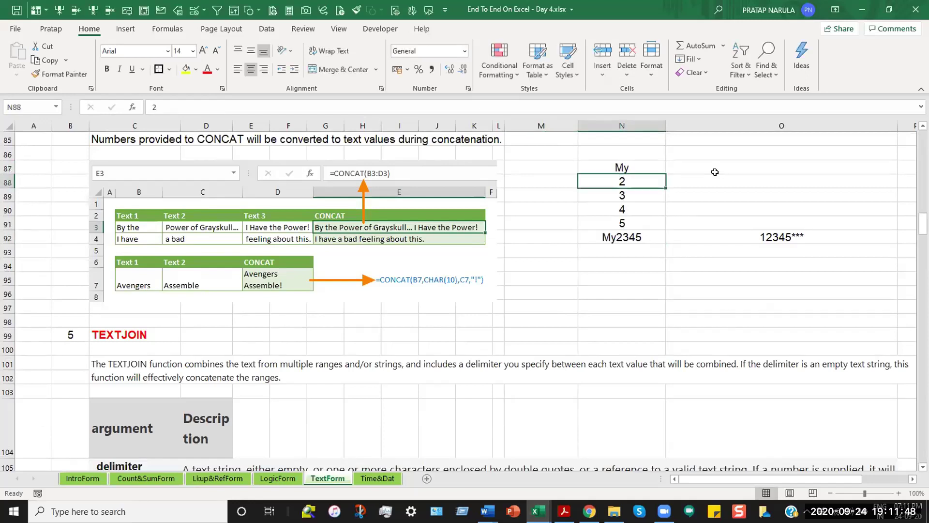
{"action": "key", "text": "BackSpace"}
{"action": "key", "text": "Return"}
Put Name in N89, clear N90, and replace N91's value with is
{"action": "type", "text": "Name"}
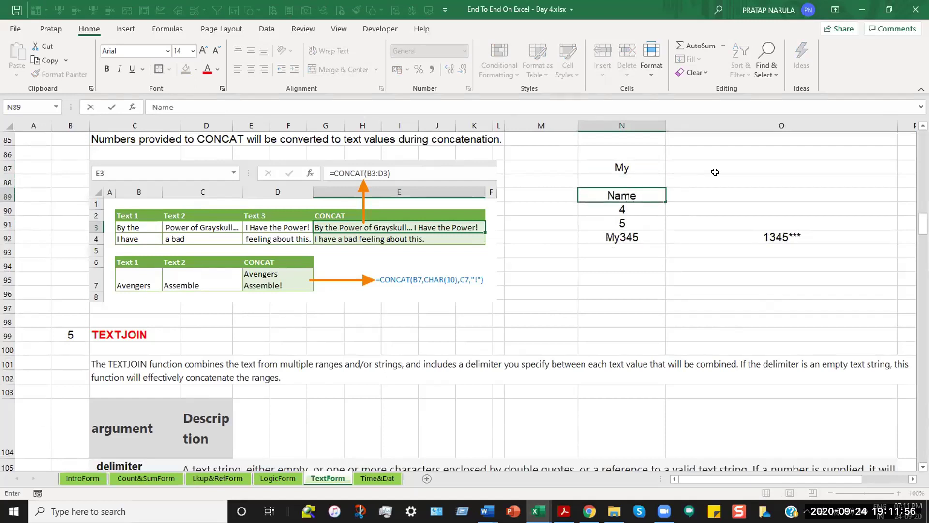
{"action": "key", "text": "Return"}
{"action": "key", "text": "BackSpace"}
{"action": "key", "text": "Return"}
{"action": "key", "text": "BackSpace"}
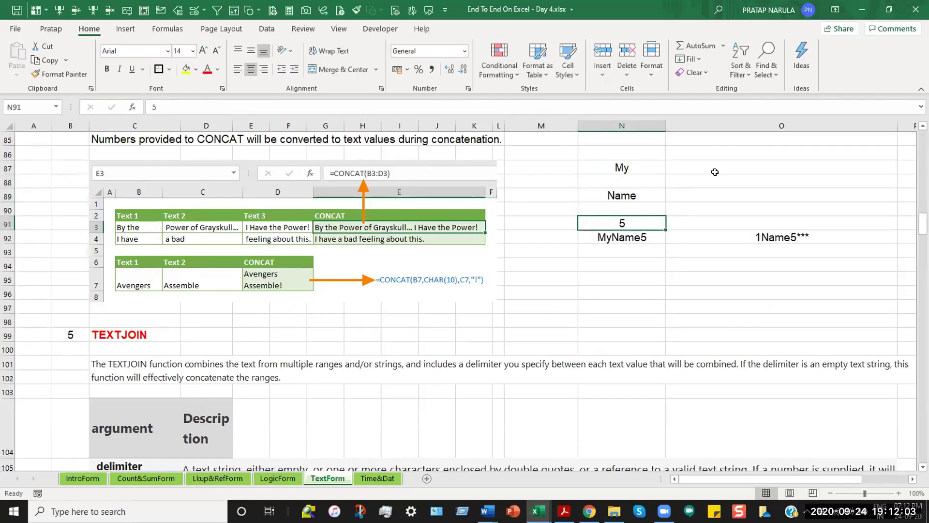
{"action": "type", "text": "is"}
{"action": "key", "text": "Return"}
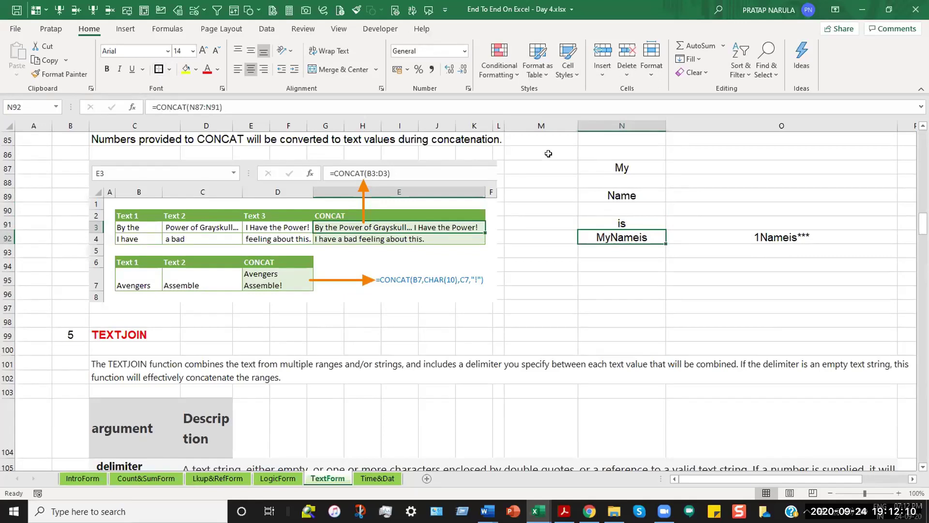
Select N87:N91 and review the words and the blank cells N88 and N90
{"action": "left_click_drag", "start_coordinate": [644, 170], "coordinate": [643, 227]}
{"action": "scroll", "coordinate": [644, 324], "scroll_direction": "up", "scroll_amount": 3}
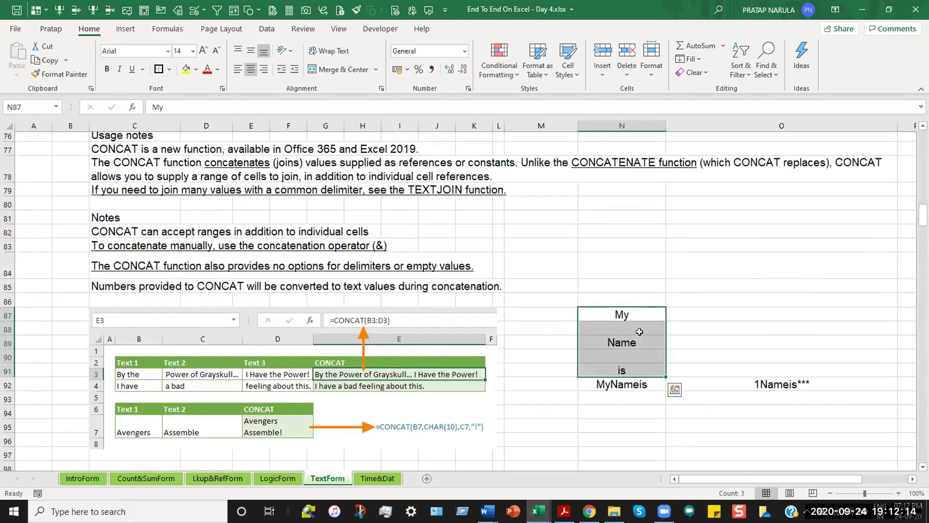
{"action": "scroll", "coordinate": [639, 332], "scroll_direction": "up", "scroll_amount": 1}
{"action": "scroll", "coordinate": [640, 331], "scroll_direction": "down", "scroll_amount": 2}
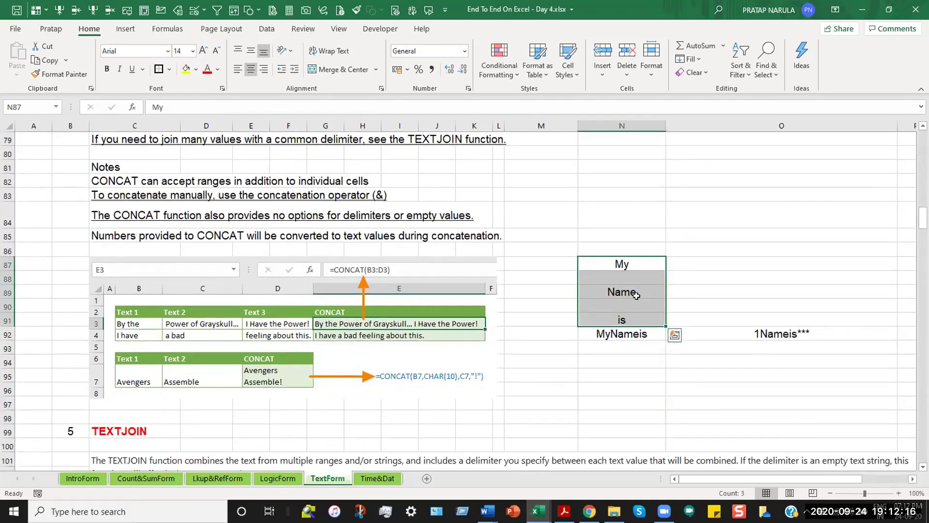
{"action": "left_click", "coordinate": [631, 276]}
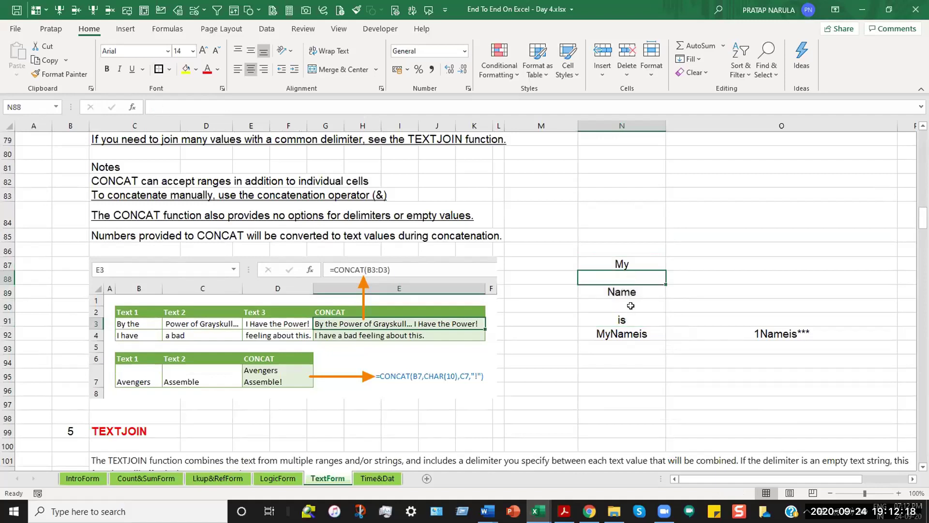
{"action": "key", "text": "Down"}
{"action": "key", "text": "Down"}
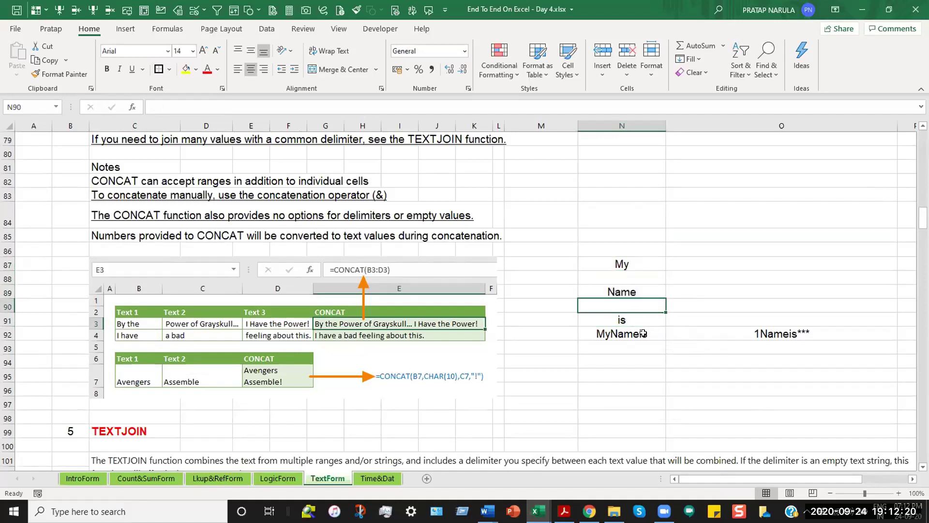
{"action": "left_click", "coordinate": [627, 269]}
{"action": "key", "text": "Down"}
{"action": "key", "text": "Down"}
{"action": "key", "text": "Down"}
{"action": "key", "text": "Down"}
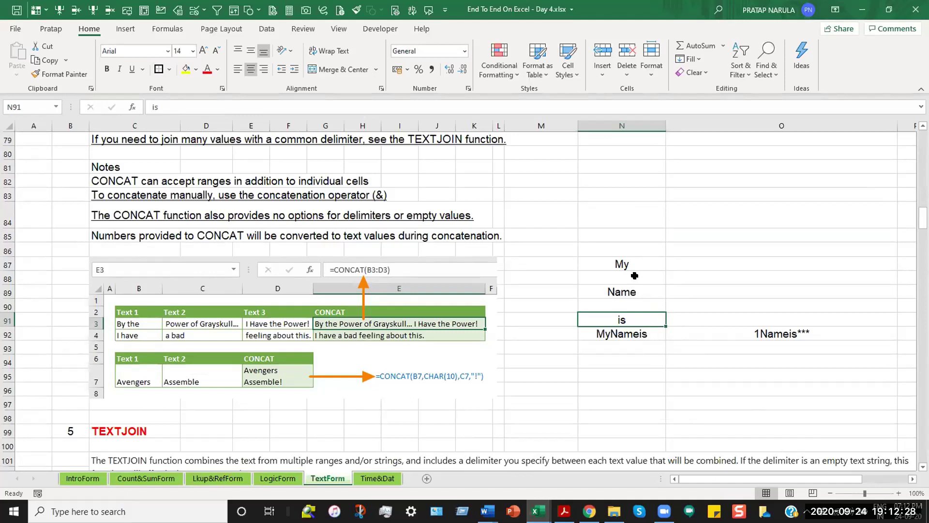
{"action": "key", "text": "Up"}
{"action": "key", "text": "Up"}
{"action": "key", "text": "Up"}
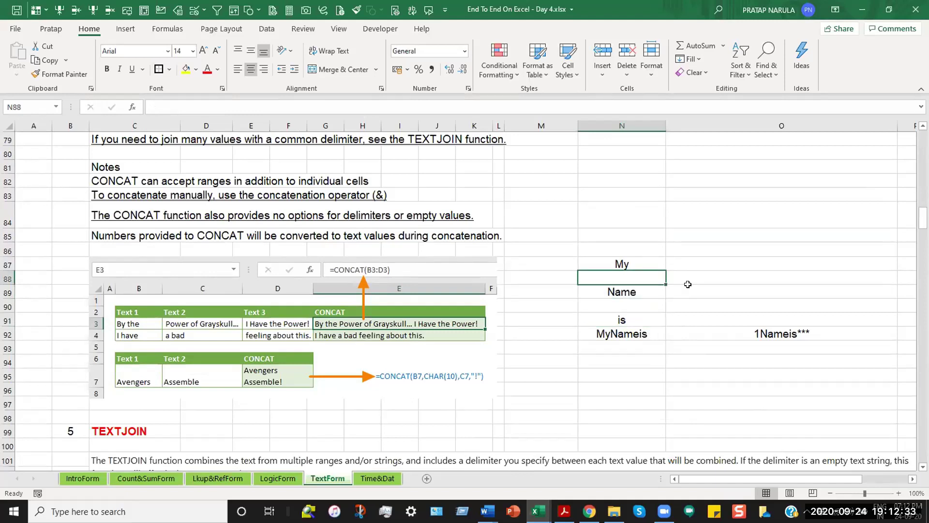
Try entering " " in N88, then clear it back to empty
{"action": "type", "text": "\" \""}
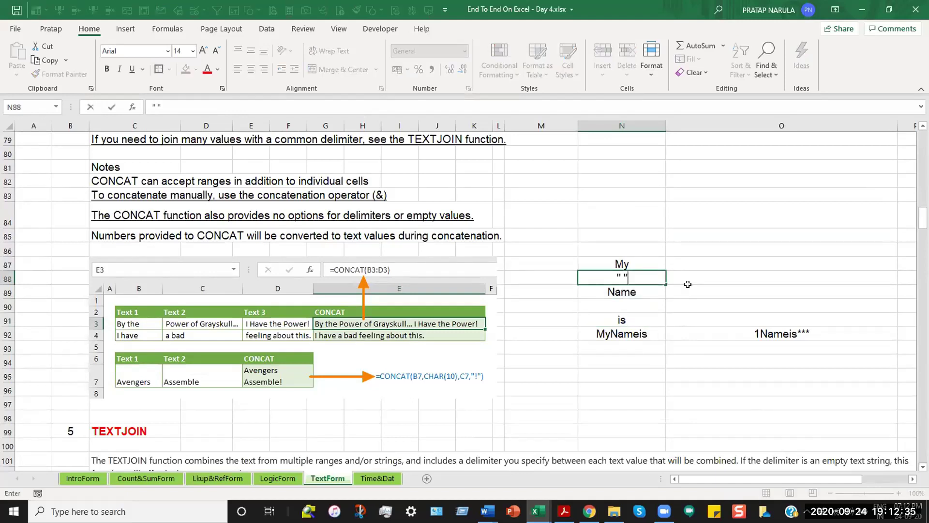
{"action": "key", "text": "Return"}
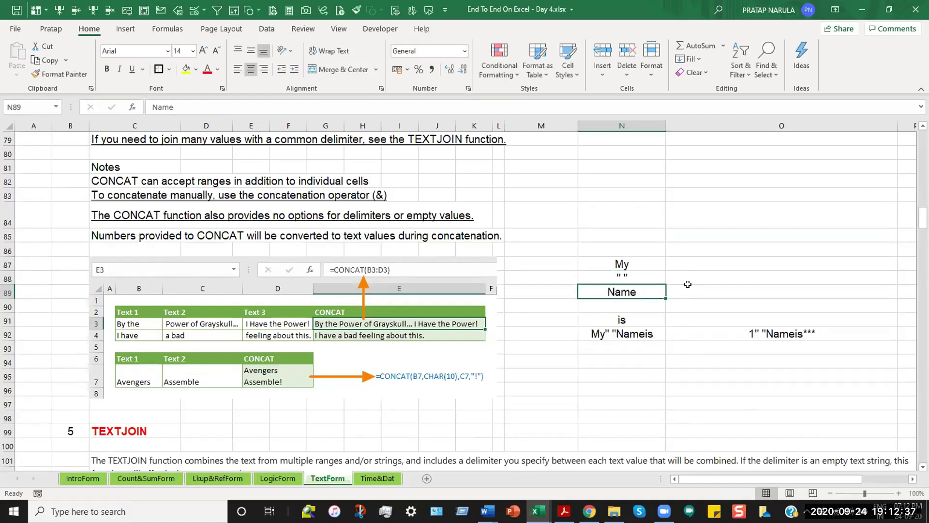
{"action": "left_click", "coordinate": [639, 276]}
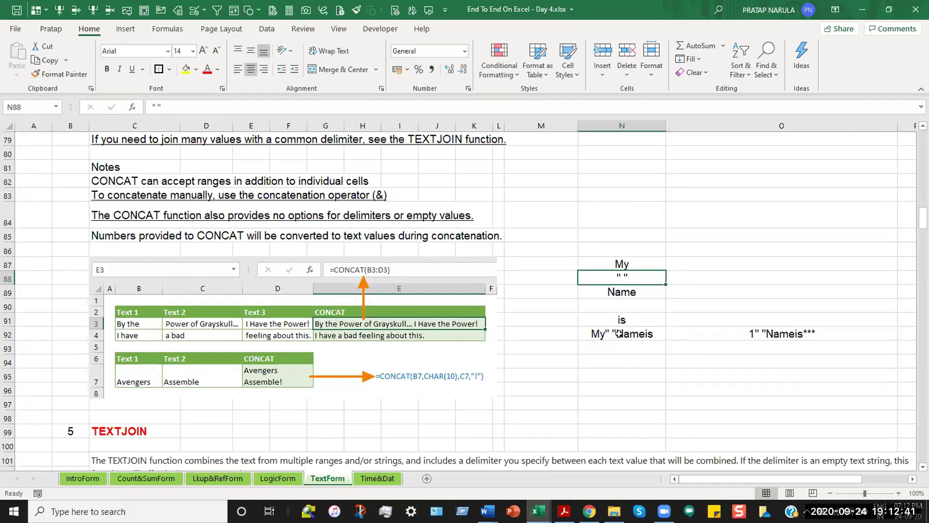
{"action": "key", "text": "BackSpace"}
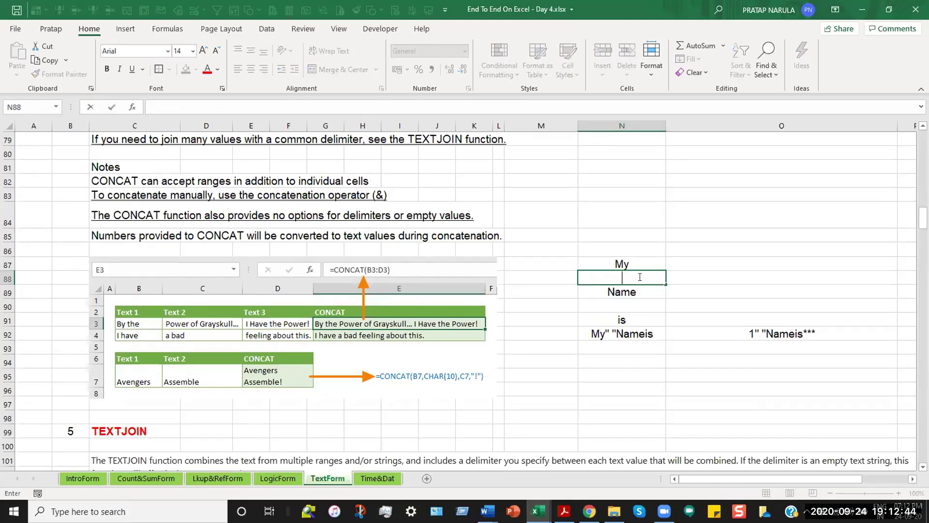
{"action": "key", "text": "ctrl+Return"}
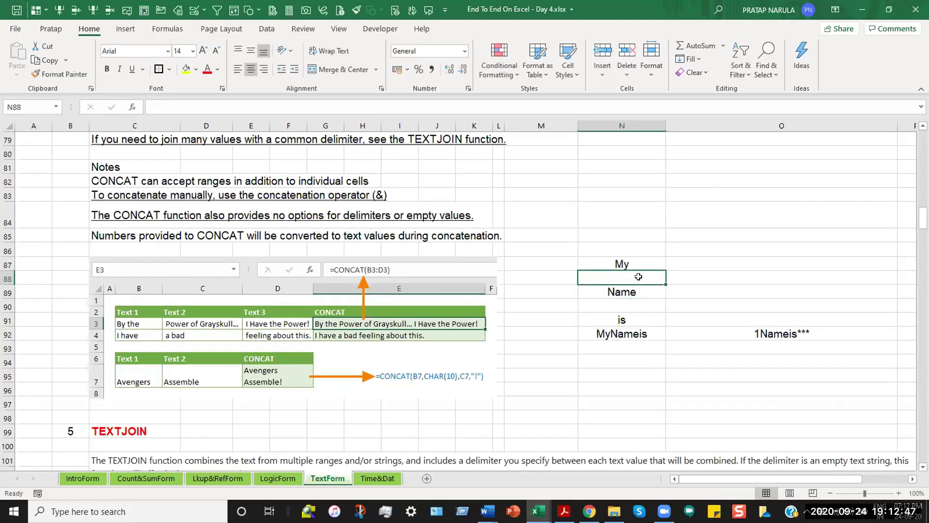
Put a single space in N88 and N90 so N92 reads My Name is
{"action": "key", "text": "Return"}
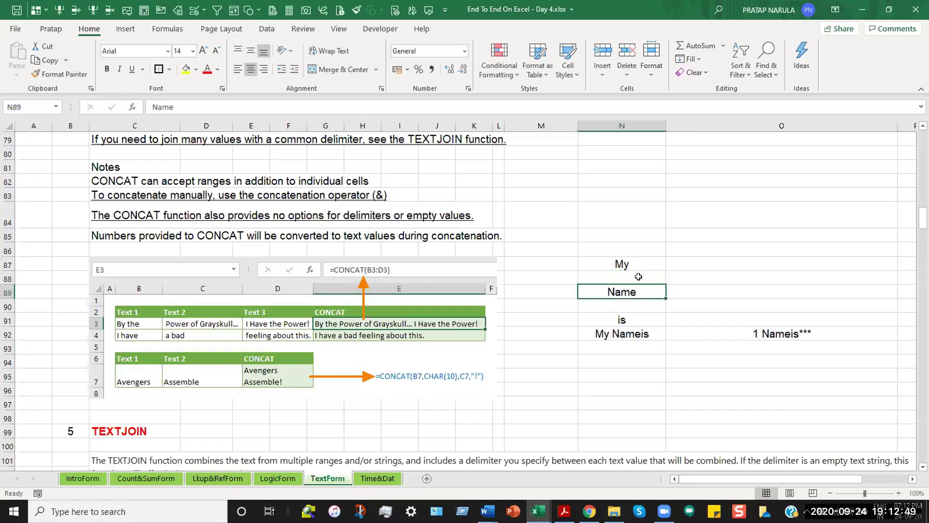
{"action": "key", "text": "Return"}
{"action": "key", "text": "Return"}
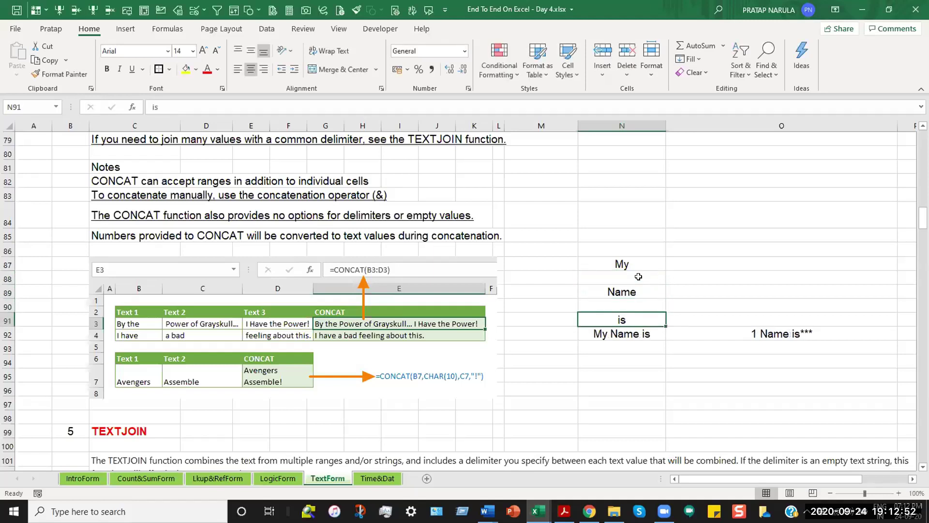
{"action": "key", "text": "Down"}
{"action": "key", "text": "Down"}
{"action": "key", "text": "Up"}
{"action": "key", "text": "Up"}
Fill N88 with a long run of spaces, check N92's widened gap, and reselect N88
{"action": "key", "text": "Down"}
{"action": "key", "text": "Up"}
{"action": "key", "text": "Up"}
{"action": "key", "text": "Up"}
{"action": "key", "text": "Up"}
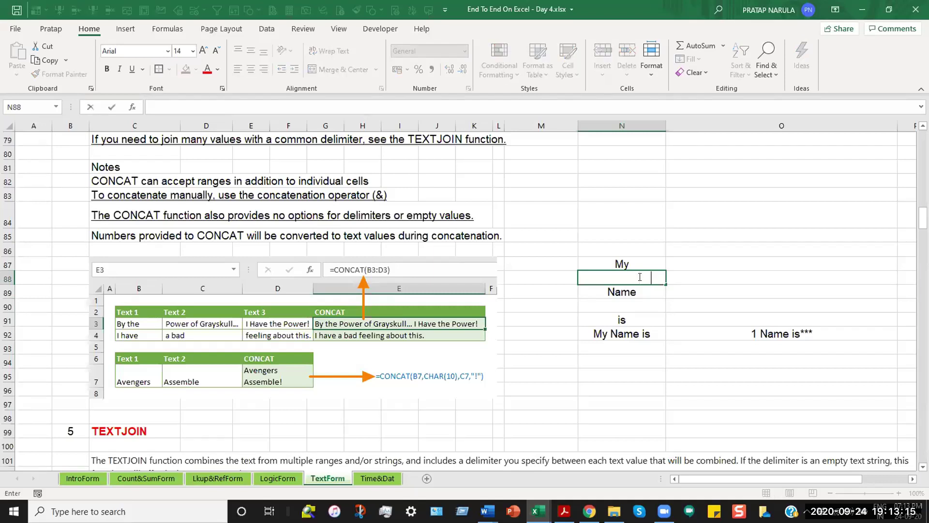
{"action": "key", "text": "Return"}
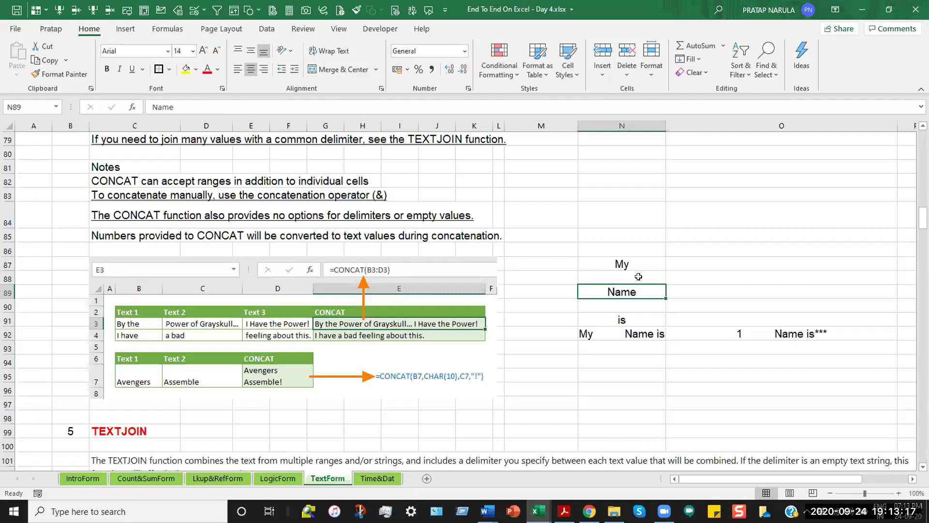
{"action": "left_click", "coordinate": [624, 339]}
{"action": "left_click", "coordinate": [640, 304]}
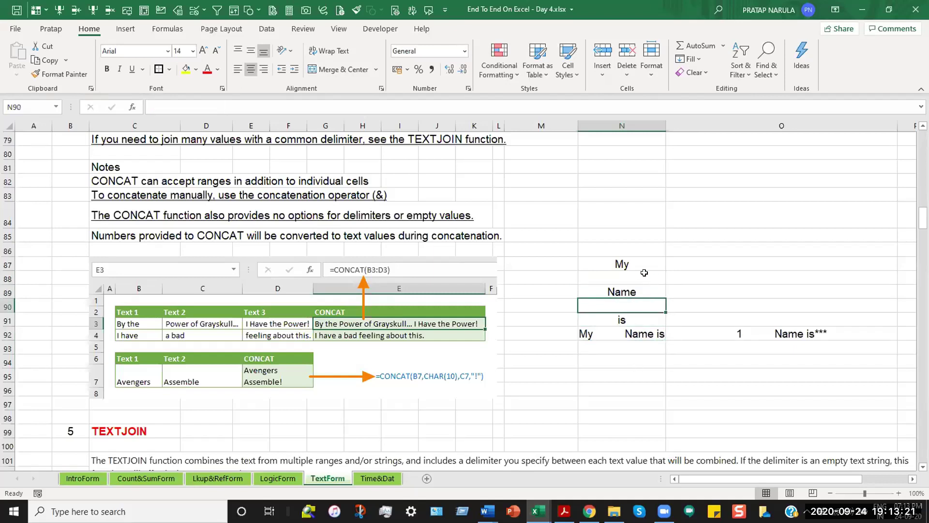
{"action": "left_click", "coordinate": [644, 276]}
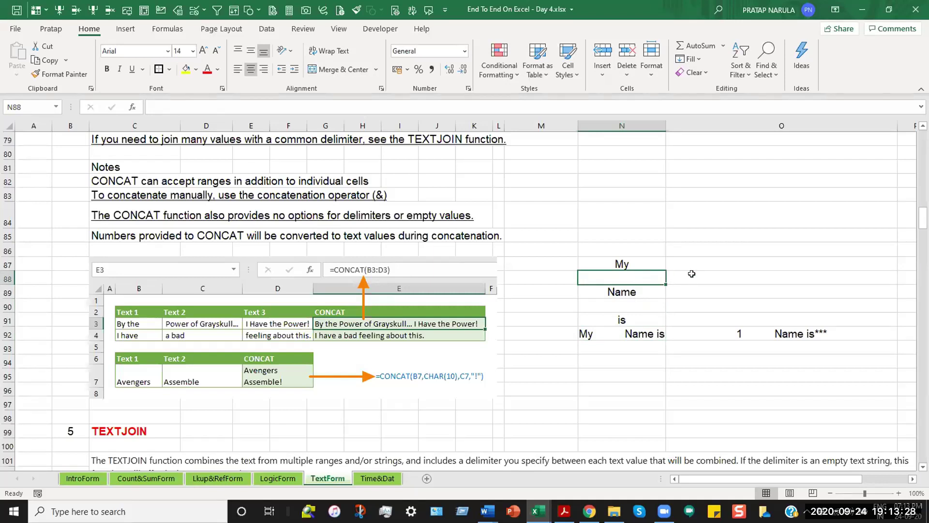
Type Name into cells N85 and O85
{"action": "left_click", "coordinate": [703, 249]}
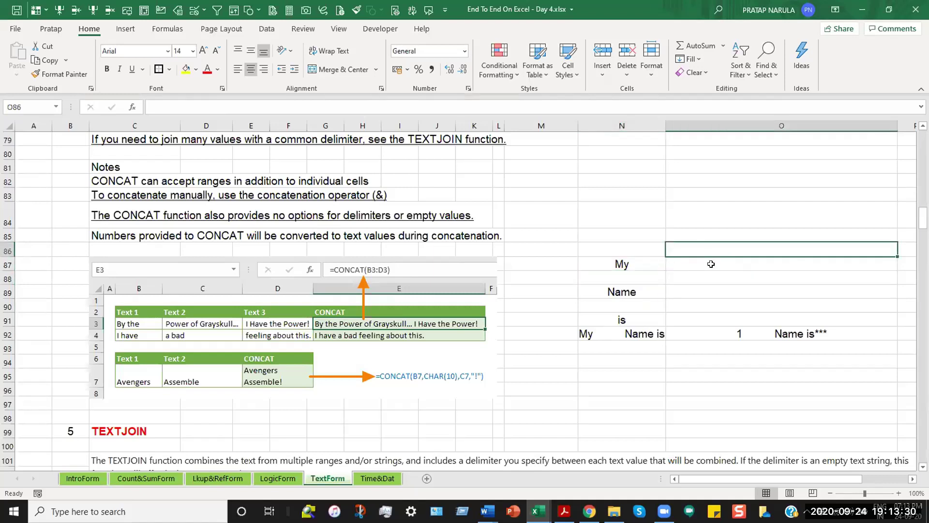
{"action": "left_click", "coordinate": [632, 231]}
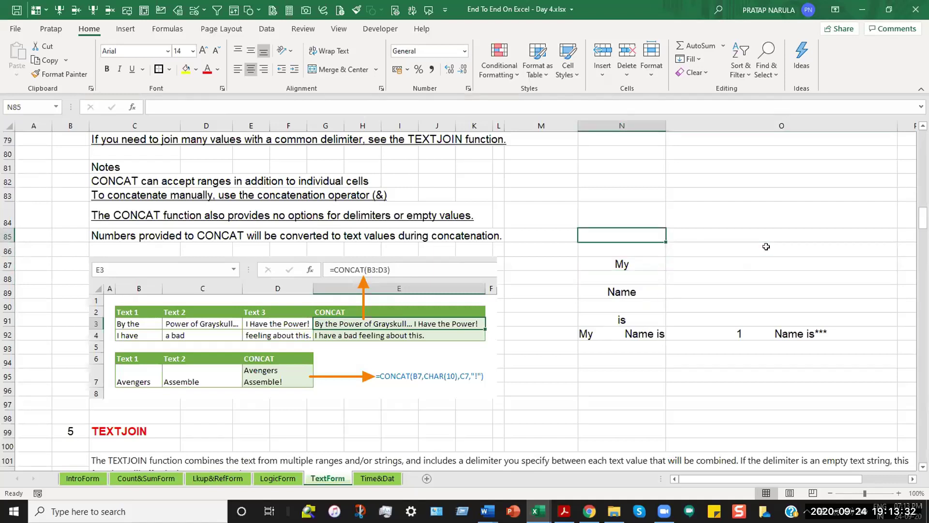
{"action": "type", "text": "N"}
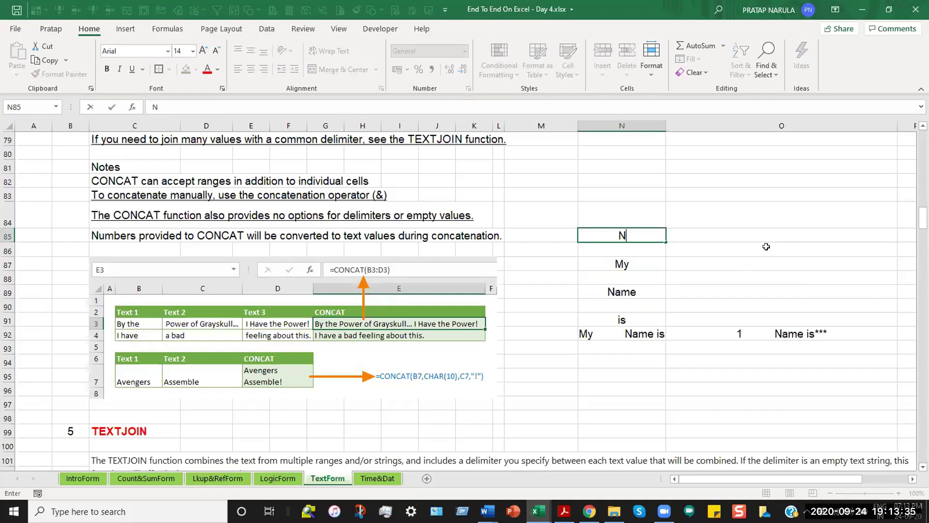
{"action": "type", "text": "ame"}
{"action": "key", "text": "Return"}
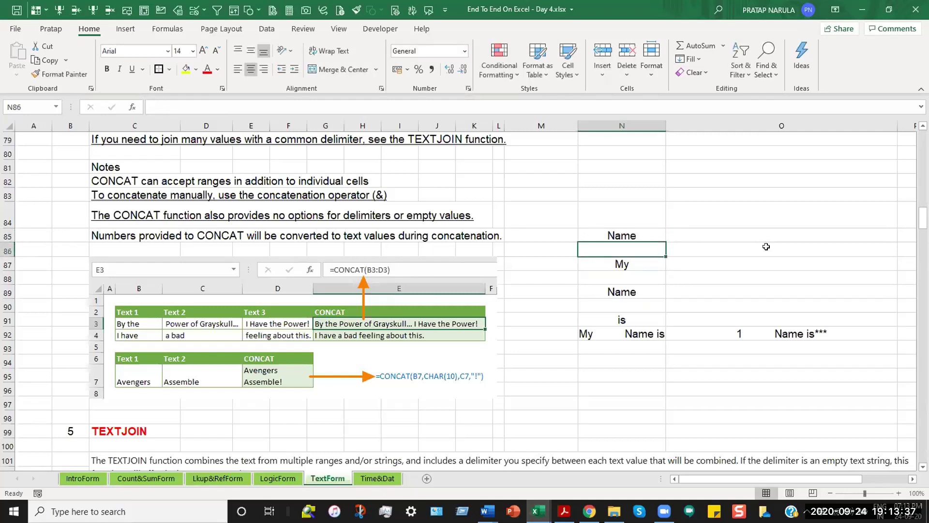
{"action": "key", "text": "Up"}
{"action": "key", "text": "Right"}
{"action": "type", "text": "Name"}
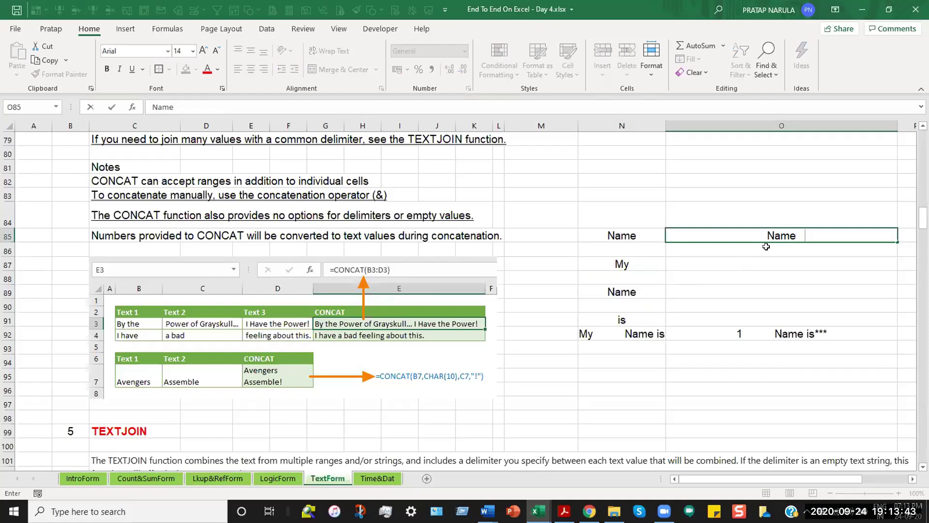
{"action": "key", "text": "Return"}
Enter =N85=O85 in P85 to compare the two Name cells, returning FALSE
{"action": "key", "text": "Up"}
{"action": "key", "text": "Right"}
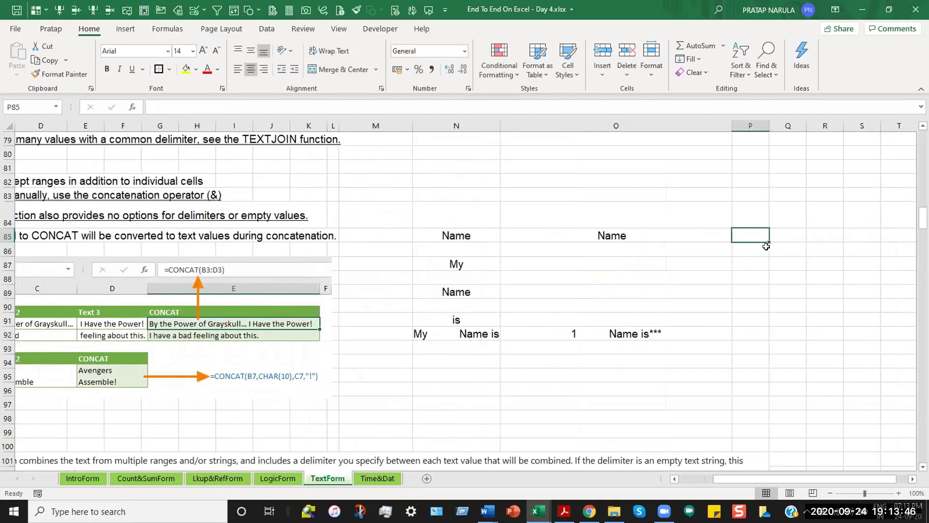
{"action": "type", "text": "="}
{"action": "key", "text": "Left"}
{"action": "key", "text": "Left"}
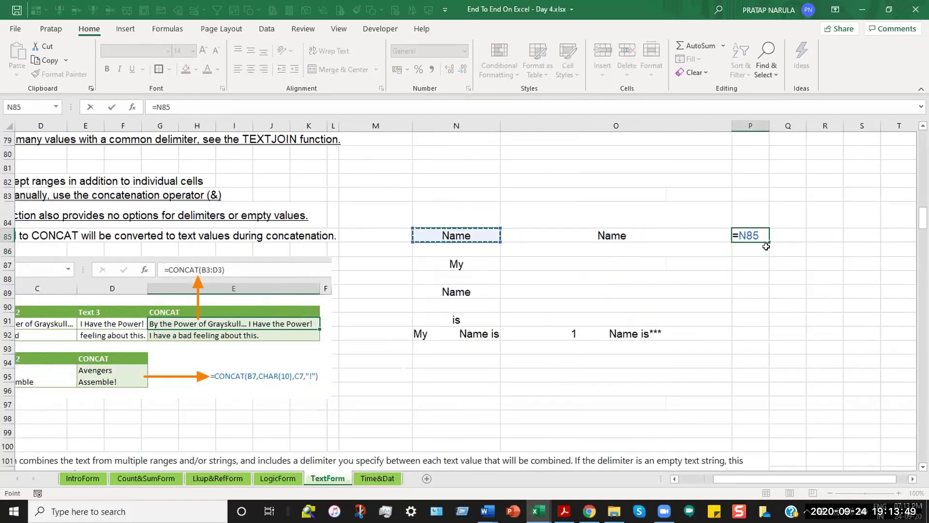
{"action": "type", "text": "="}
{"action": "key", "text": "Left"}
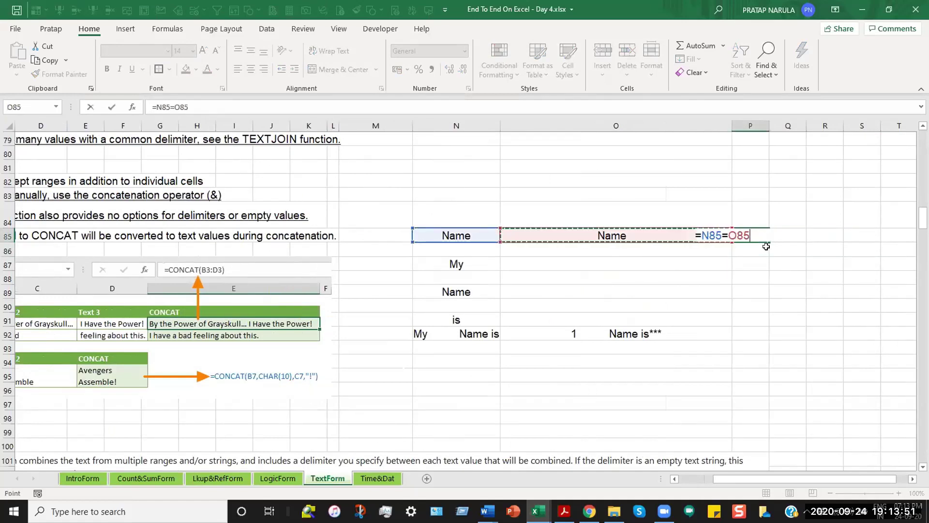
{"action": "key", "text": "Return"}
{"action": "key", "text": "Up"}
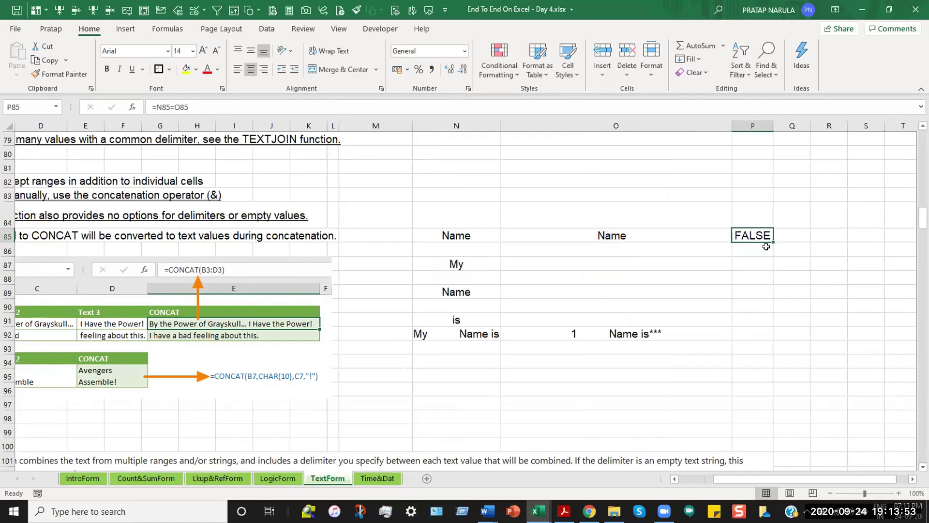
{"action": "key", "text": "Left"}
{"action": "key", "text": "Left"}
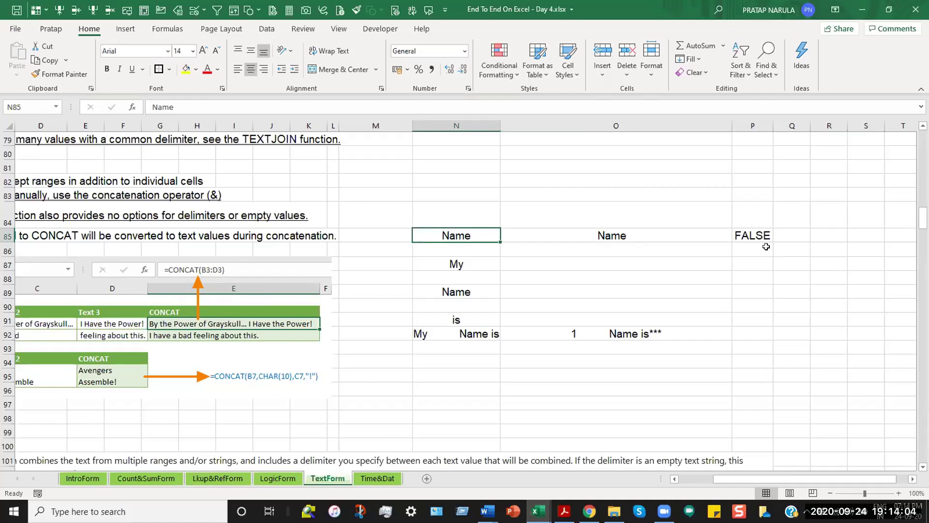
Copy N85's Name over O85 and check that P85's comparison now returns TRUE
{"action": "key", "text": "ctrl+c"}
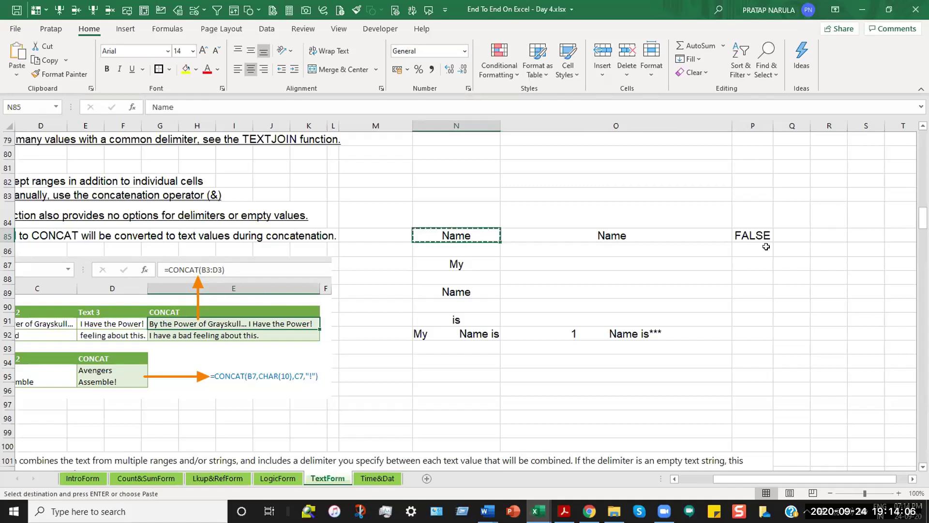
{"action": "key", "text": "Right"}
{"action": "key", "text": "Return"}
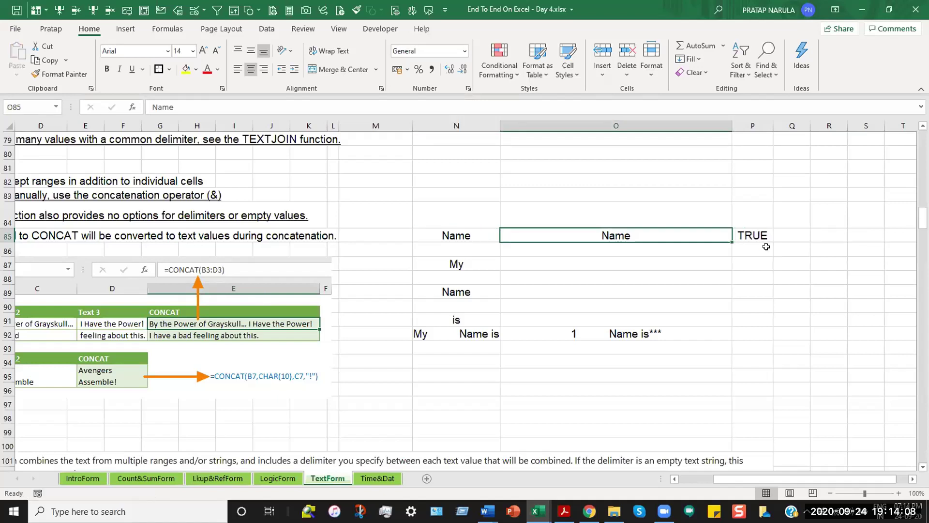
{"action": "key", "text": "Right"}
{"action": "key", "text": "Right"}
{"action": "key", "text": "Left"}
{"action": "key", "text": "Left"}
{"action": "key", "text": "Left"}
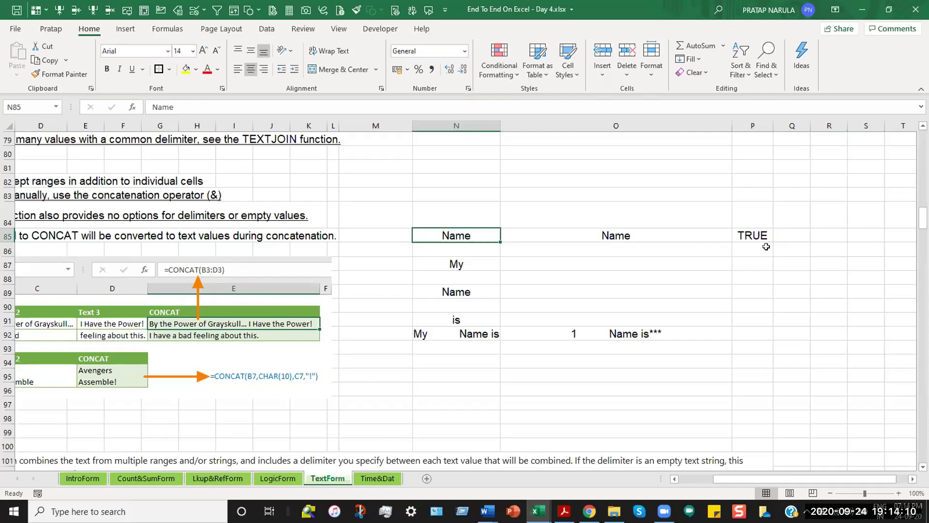
{"action": "key", "text": "Right"}
{"action": "key", "text": "Right"}
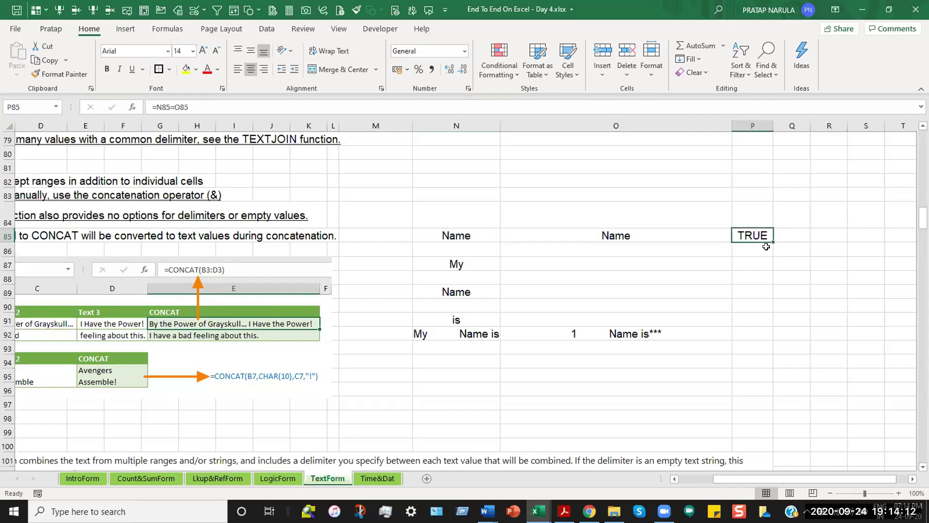
{"action": "key", "text": "Left"}
{"action": "key", "text": "Left"}
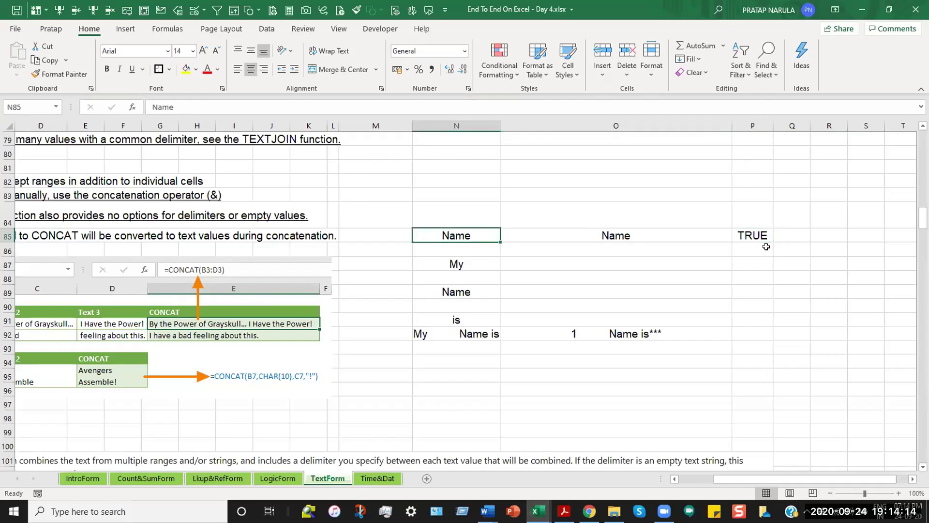
{"action": "key", "text": "Right"}
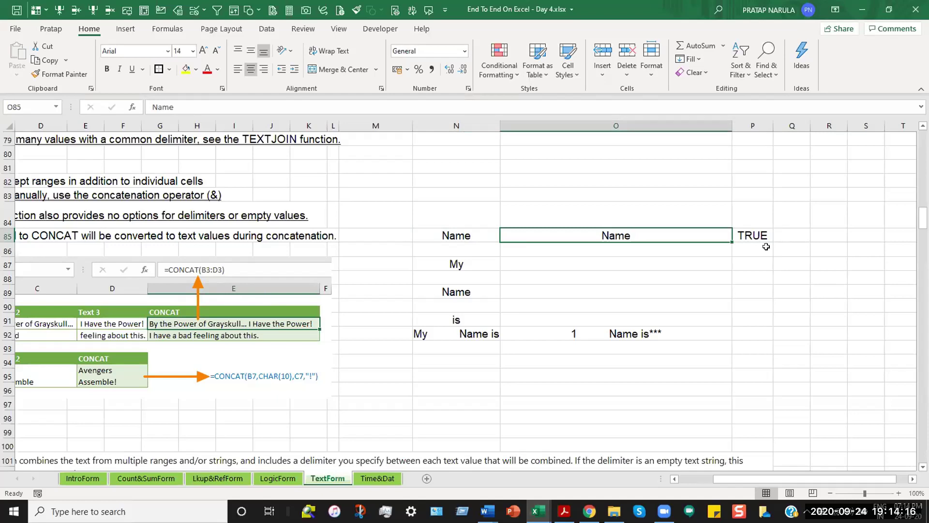
{"action": "key", "text": "Left"}
{"action": "key", "text": "Left"}
{"action": "key", "text": "Left"}
{"action": "key", "text": "Left"}
{"action": "key", "text": "Left"}
{"action": "key", "text": "Left"}
{"action": "key", "text": "Left"}
{"action": "key", "text": "Left"}
{"action": "key", "text": "Left"}
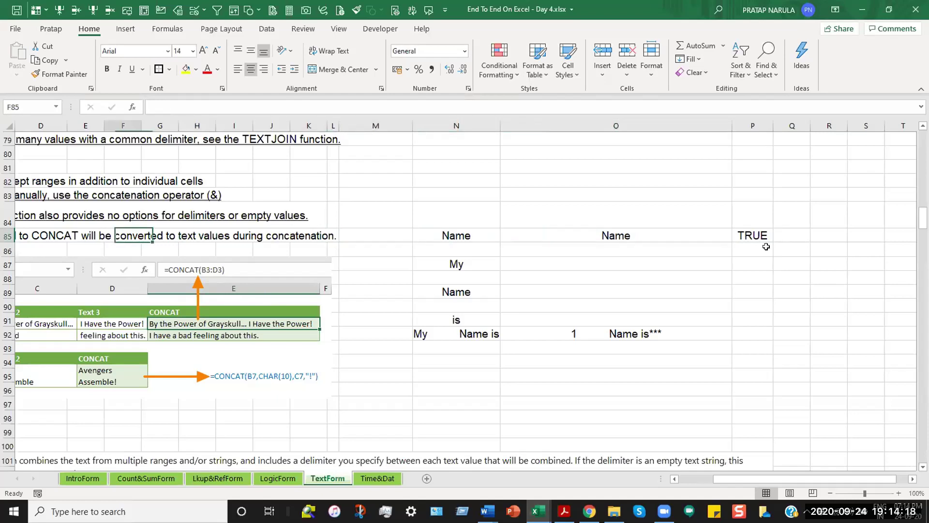
{"action": "key", "text": "Left"}
{"action": "key", "text": "Left"}
{"action": "key", "text": "Left"}
{"action": "key", "text": "Left"}
{"action": "key", "text": "Left"}
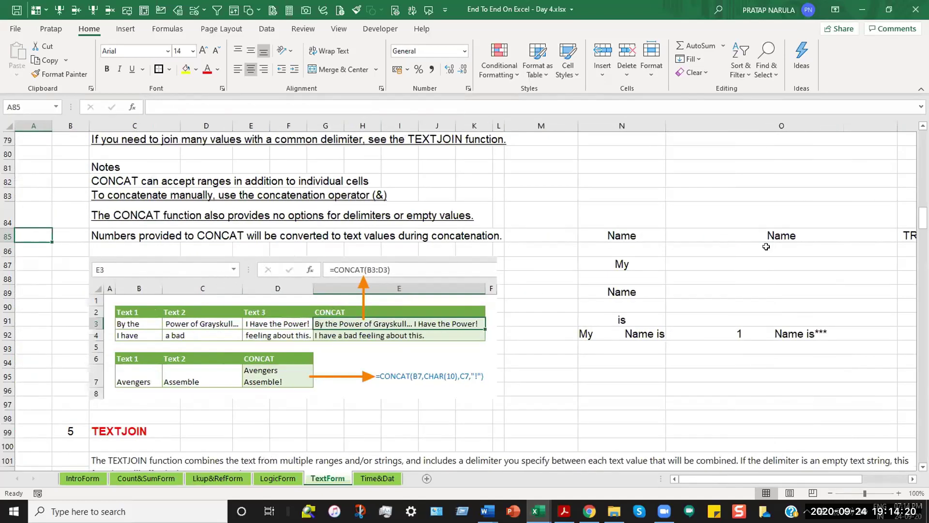
Scroll up to the CONCATENATE section, then back down to the CONCAT syntax and usage notes
{"action": "key", "text": "Right"}
{"action": "key", "text": "Right"}
{"action": "key", "text": "Right"}
{"action": "key", "text": "Right"}
{"action": "key", "text": "Right"}
{"action": "key", "text": "Right"}
{"action": "key", "text": "Right"}
{"action": "key", "text": "Right"}
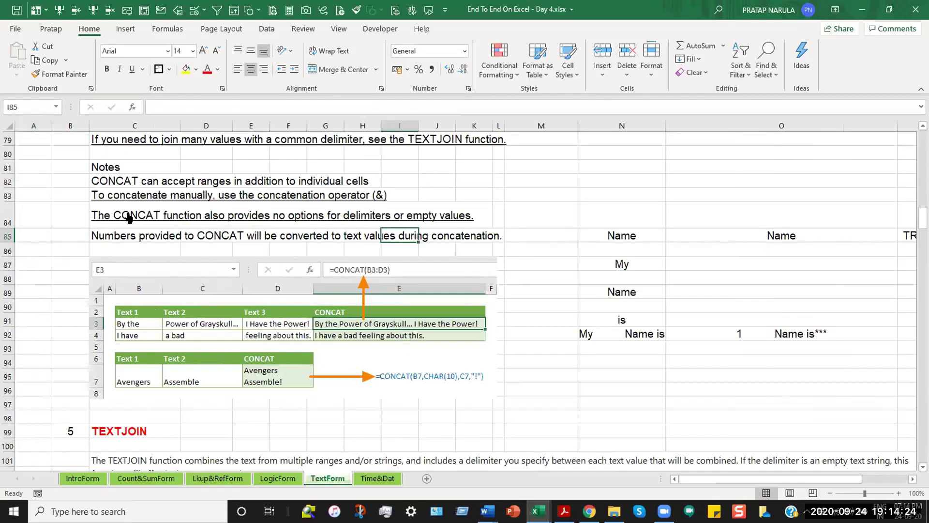
{"action": "scroll", "coordinate": [50, 256], "scroll_direction": "up", "scroll_amount": 7}
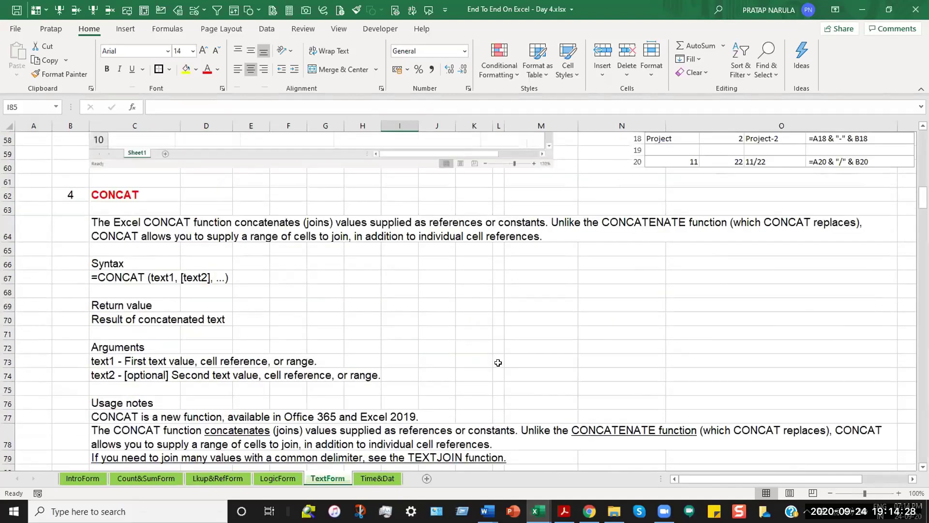
{"action": "scroll", "coordinate": [558, 377], "scroll_direction": "up", "scroll_amount": 6}
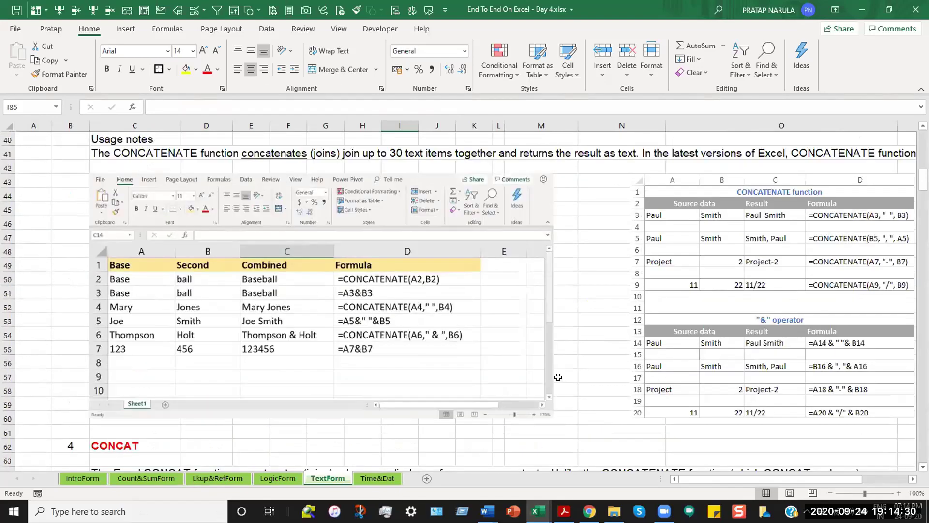
{"action": "scroll", "coordinate": [558, 377], "scroll_direction": "up", "scroll_amount": 6}
{"action": "scroll", "coordinate": [556, 376], "scroll_direction": "down", "scroll_amount": 14}
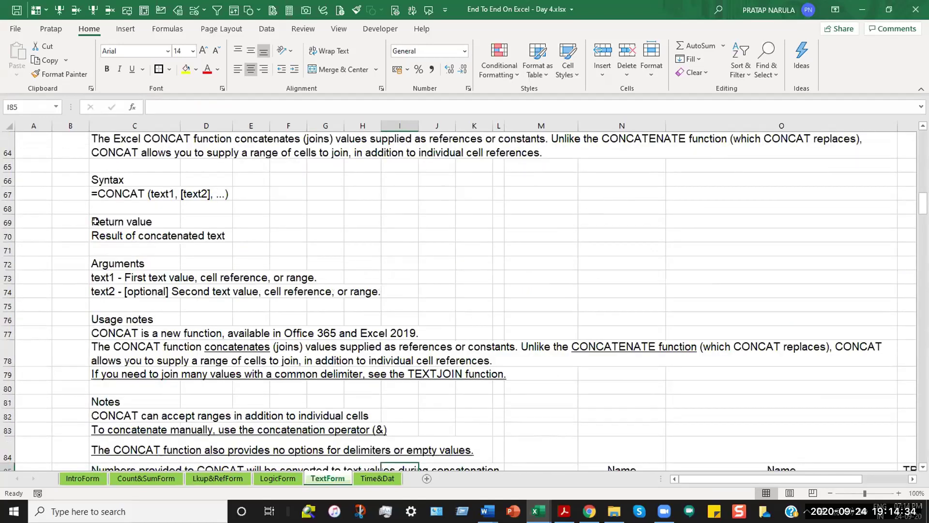
Enter =CONCAT(C66:C74) in M70, joining the CONCAT syntax, return value and argument notes
{"action": "left_click", "coordinate": [95, 248]}
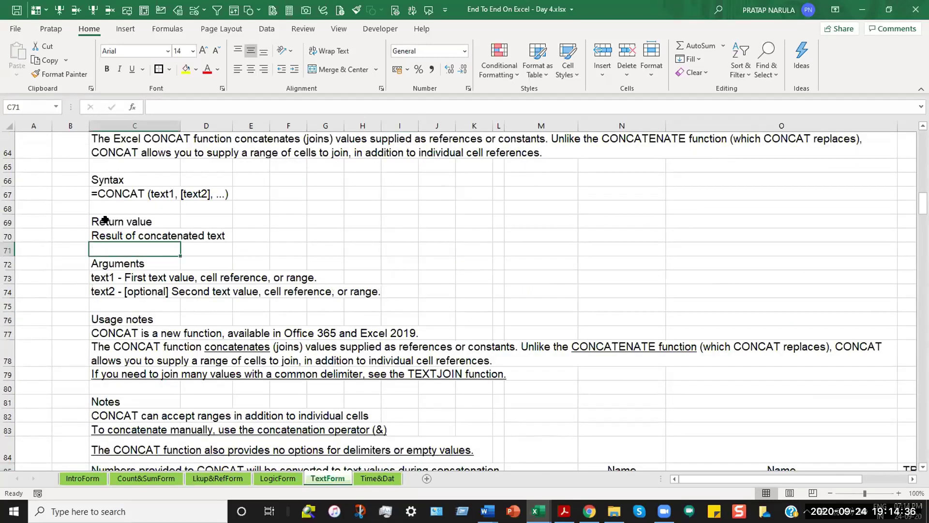
{"action": "left_click", "coordinate": [534, 236]}
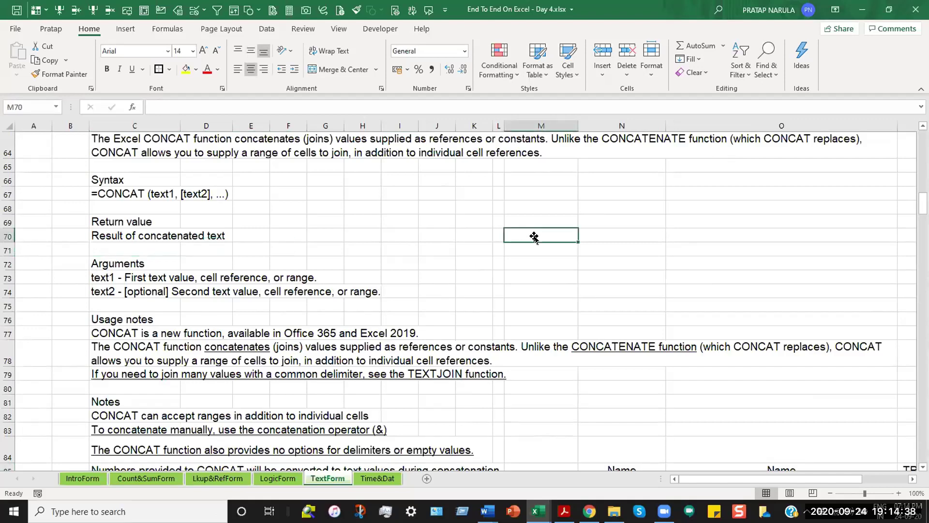
{"action": "type", "text": "=con"}
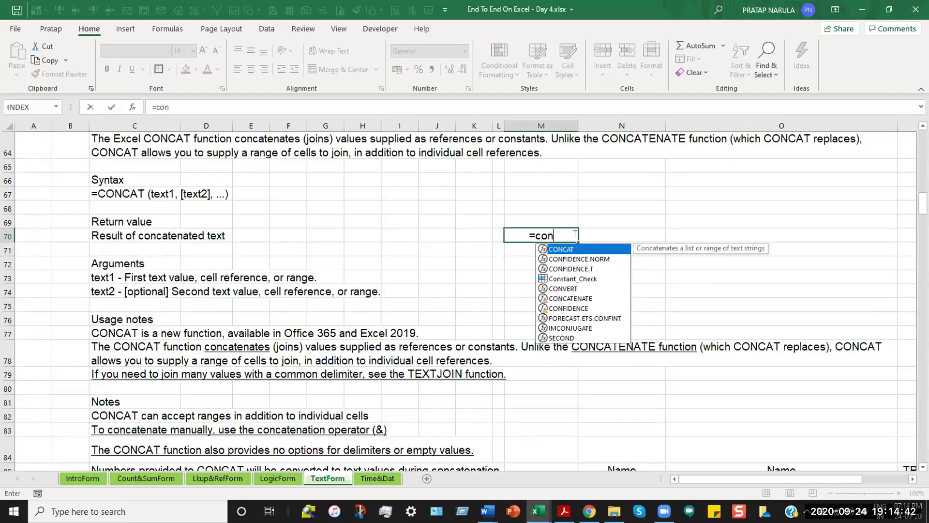
{"action": "type", "text": "cat("}
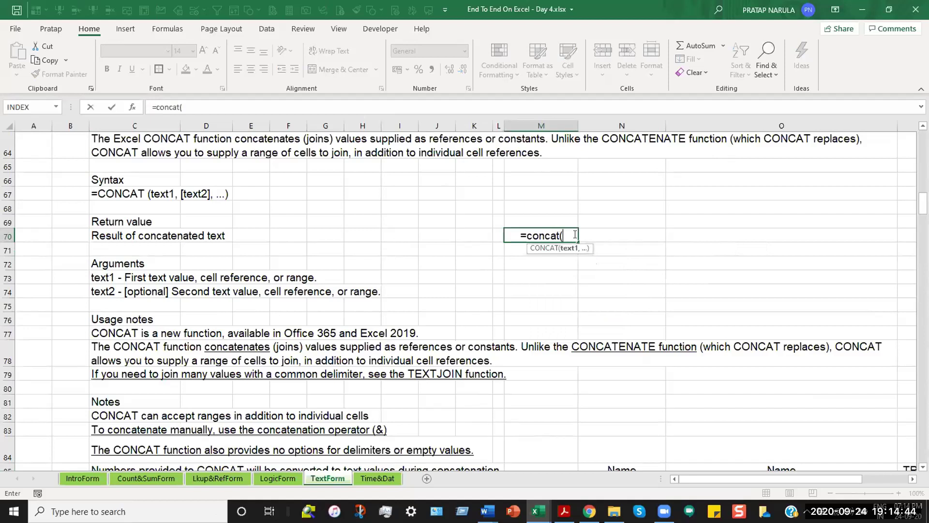
{"action": "left_click", "coordinate": [107, 180]}
{"action": "left_click_drag", "start_coordinate": [107, 209], "coordinate": [104, 292]}
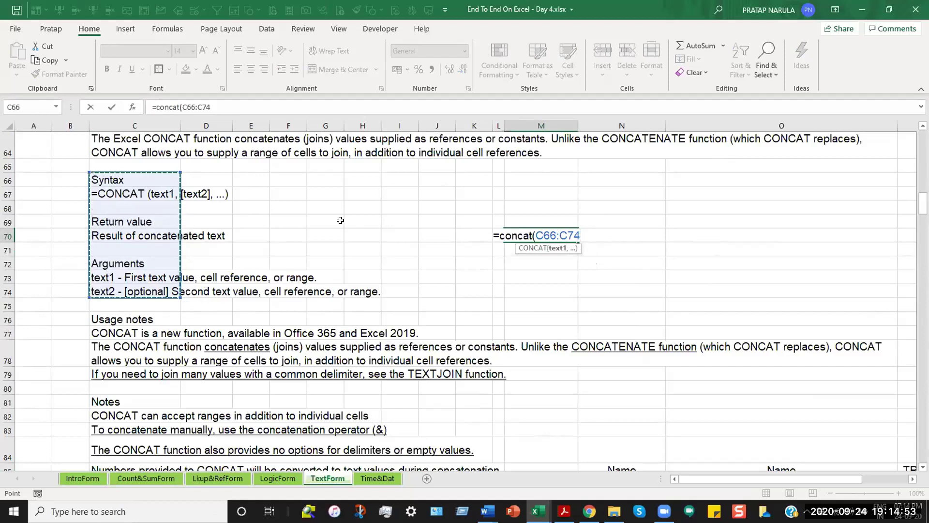
{"action": "type", "text": ")"}
{"action": "key", "text": "Return"}
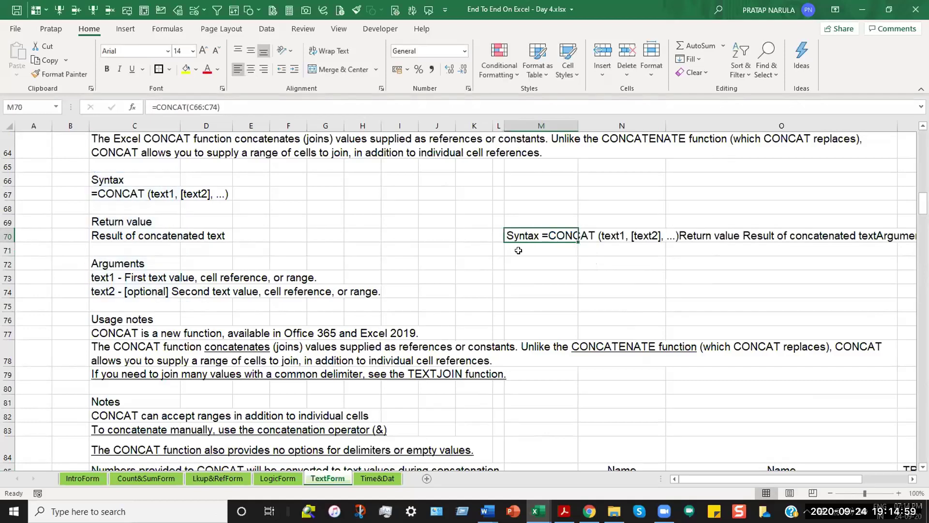
{"action": "key", "text": "Right"}
{"action": "key", "text": "Right"}
{"action": "key", "text": "Right"}
{"action": "key", "text": "Right"}
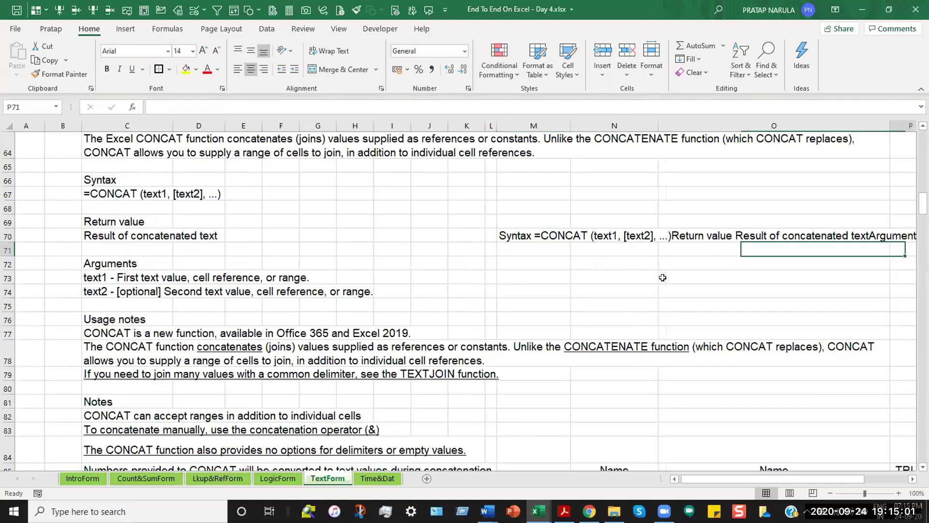
{"action": "key", "text": "Right"}
{"action": "key", "text": "Right"}
{"action": "key", "text": "Right"}
{"action": "key", "text": "Right"}
{"action": "key", "text": "Right"}
{"action": "key", "text": "Right"}
{"action": "key", "text": "Right"}
{"action": "key", "text": "Right"}
{"action": "key", "text": "Right"}
{"action": "key", "text": "Right"}
{"action": "key", "text": "Right"}
{"action": "key", "text": "Right"}
{"action": "key", "text": "Right"}
{"action": "key", "text": "Right"}
{"action": "key", "text": "Right"}
{"action": "key", "text": "Right"}
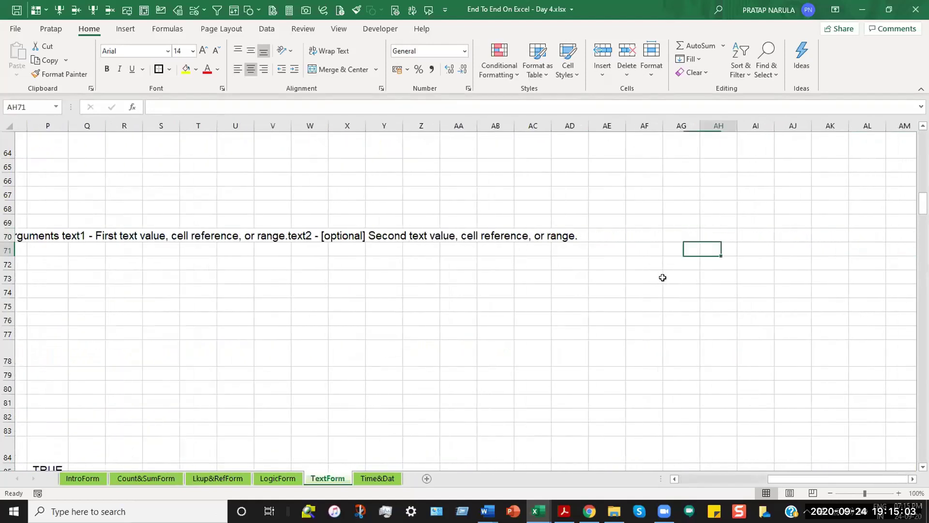
{"action": "key", "text": "Left"}
{"action": "key", "text": "Left"}
{"action": "key", "text": "Left"}
{"action": "key", "text": "Left"}
{"action": "key", "text": "Left"}
{"action": "key", "text": "Left"}
{"action": "key", "text": "Left"}
{"action": "key", "text": "Left"}
{"action": "key", "text": "Left"}
{"action": "key", "text": "Left"}
{"action": "key", "text": "Left"}
{"action": "key", "text": "Left"}
{"action": "key", "text": "Left"}
{"action": "key", "text": "Left"}
{"action": "key", "text": "Left"}
{"action": "key", "text": "Left"}
{"action": "key", "text": "Left"}
{"action": "key", "text": "Left"}
{"action": "key", "text": "Left"}
{"action": "key", "text": "Left"}
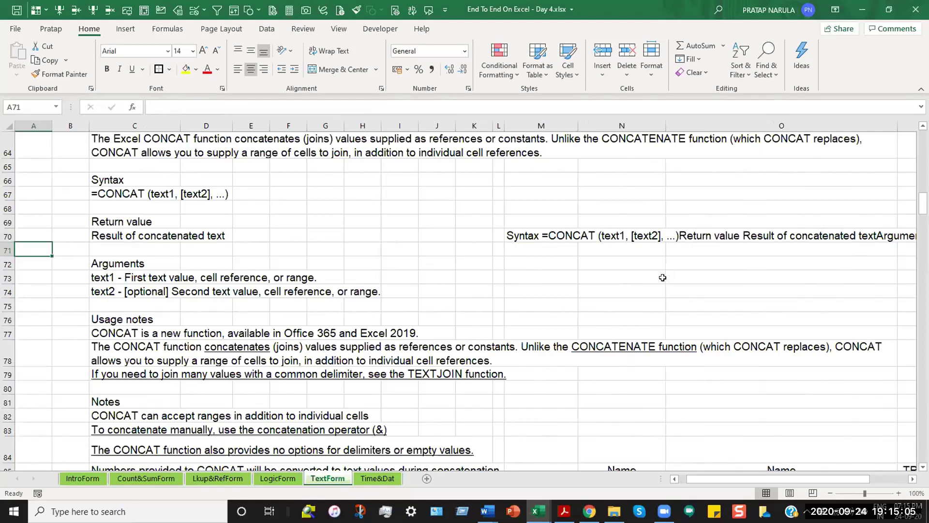
{"action": "key", "text": "Right"}
{"action": "key", "text": "Right"}
{"action": "key", "text": "Right"}
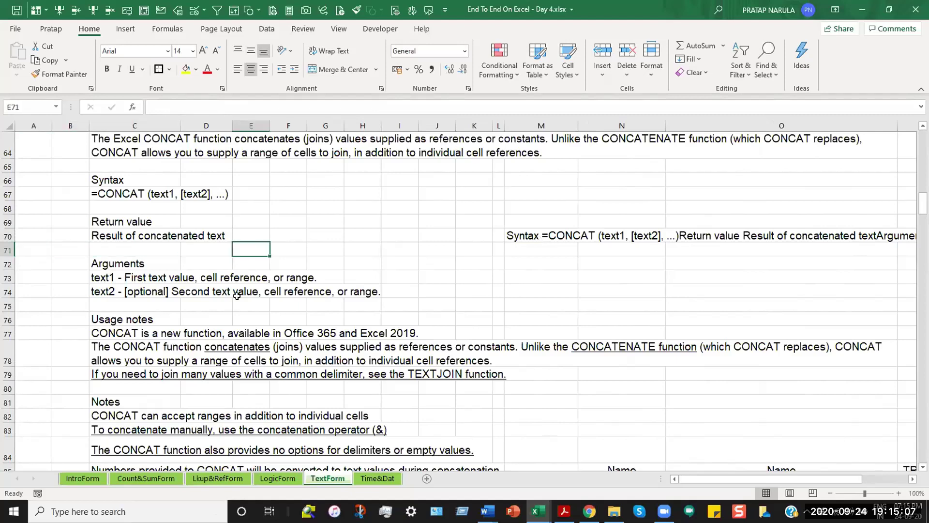
Scroll past the TEXTJOIN argument table to the full-name example using =TEXTJOIN(" ",TRUE,A2:E2)
{"action": "scroll", "coordinate": [236, 296], "scroll_direction": "down", "scroll_amount": 2}
{"action": "scroll", "coordinate": [236, 296], "scroll_direction": "down", "scroll_amount": 8}
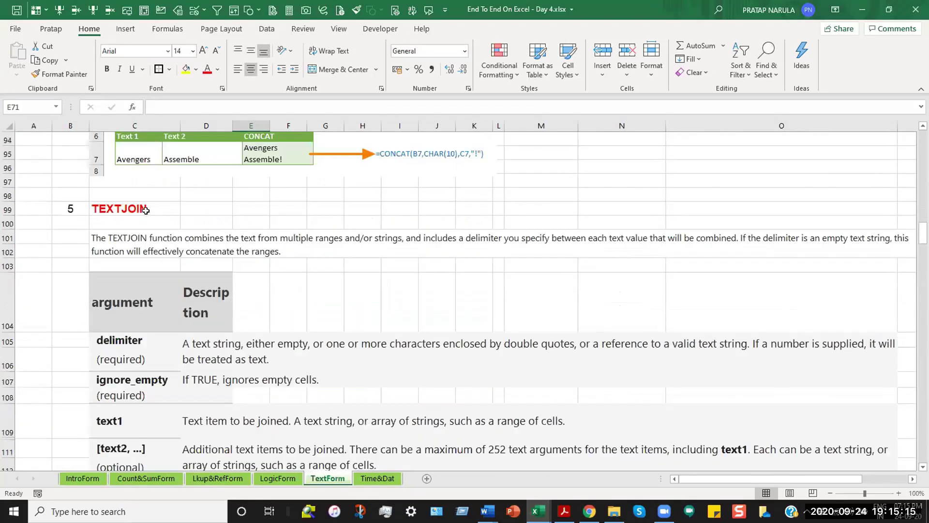
{"action": "left_click", "coordinate": [108, 209]}
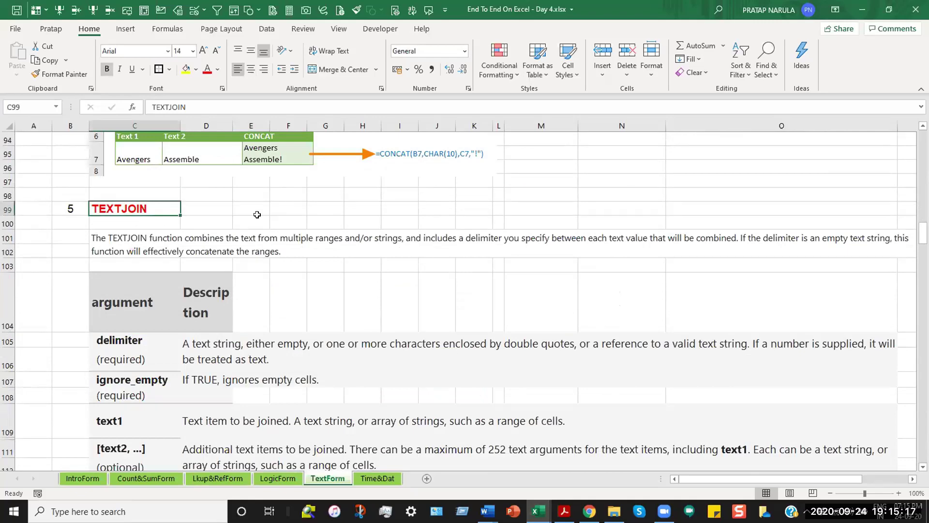
{"action": "scroll", "coordinate": [257, 215], "scroll_direction": "down", "scroll_amount": 1}
{"action": "scroll", "coordinate": [257, 214], "scroll_direction": "down", "scroll_amount": 4}
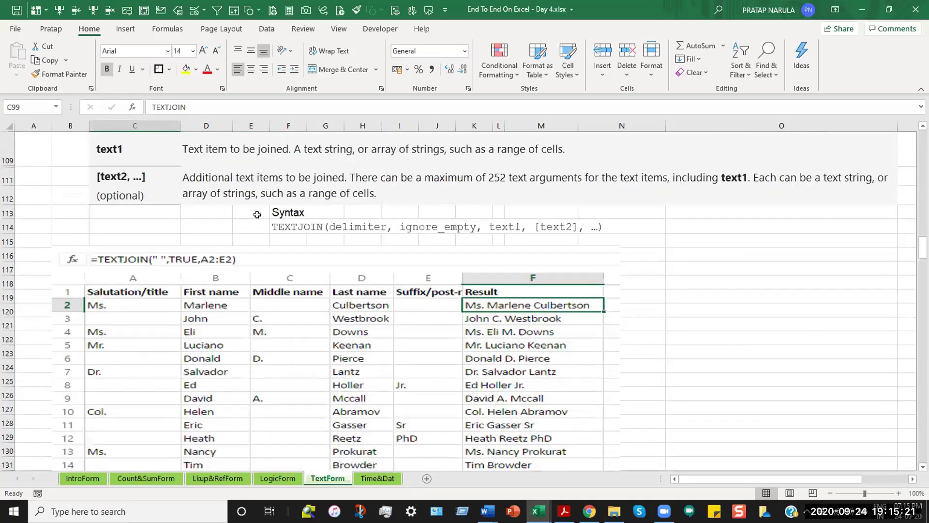
{"action": "scroll", "coordinate": [257, 214], "scroll_direction": "up", "scroll_amount": 4}
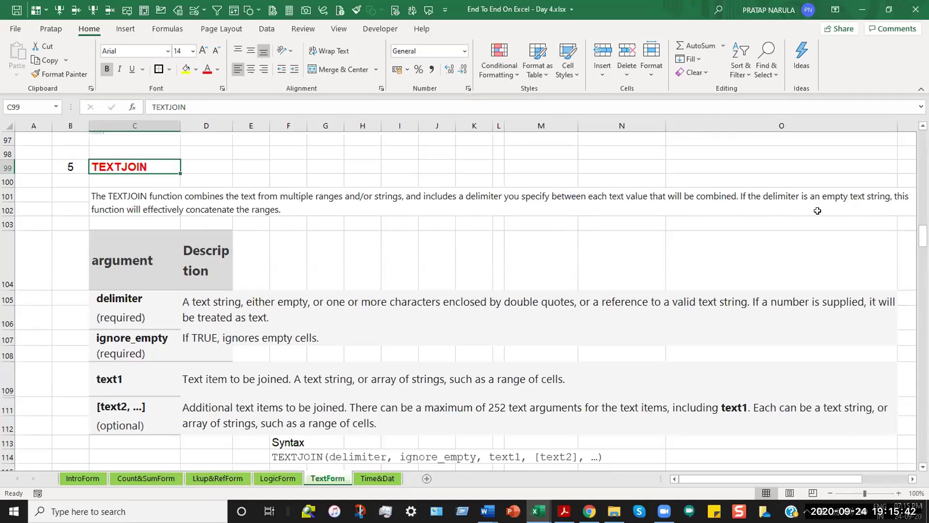
{"action": "scroll", "coordinate": [357, 231], "scroll_direction": "down", "scroll_amount": 1}
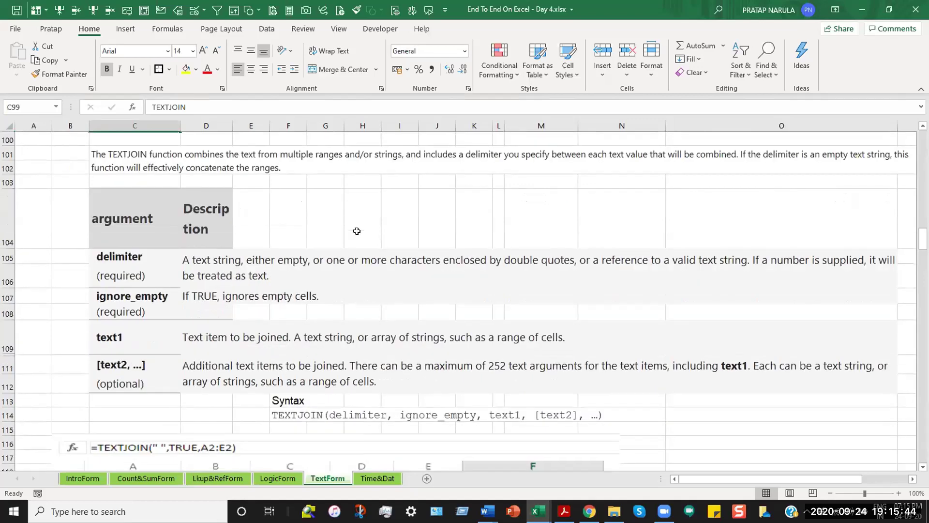
{"action": "scroll", "coordinate": [357, 231], "scroll_direction": "down", "scroll_amount": 1}
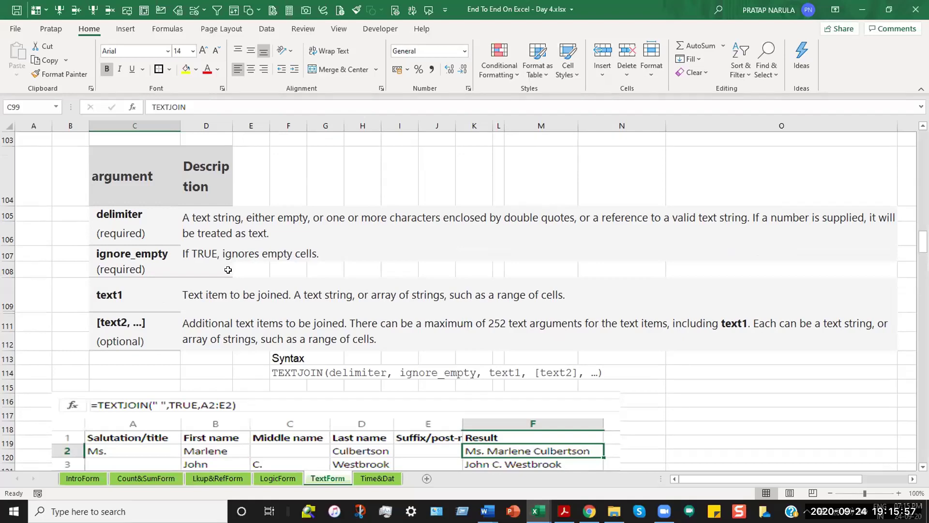
{"action": "scroll", "coordinate": [228, 269], "scroll_direction": "up", "scroll_amount": 2}
{"action": "scroll", "coordinate": [261, 339], "scroll_direction": "down", "scroll_amount": 1}
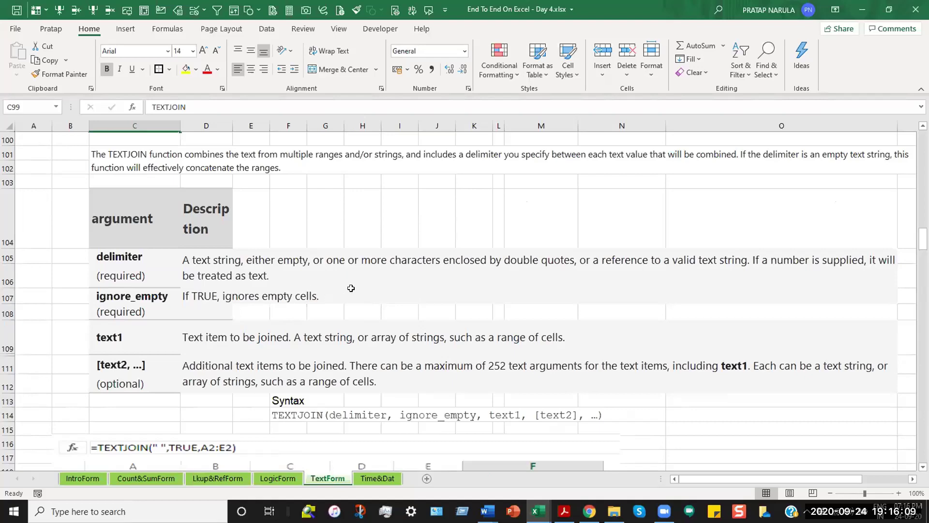
{"action": "scroll", "coordinate": [350, 288], "scroll_direction": "down", "scroll_amount": 2}
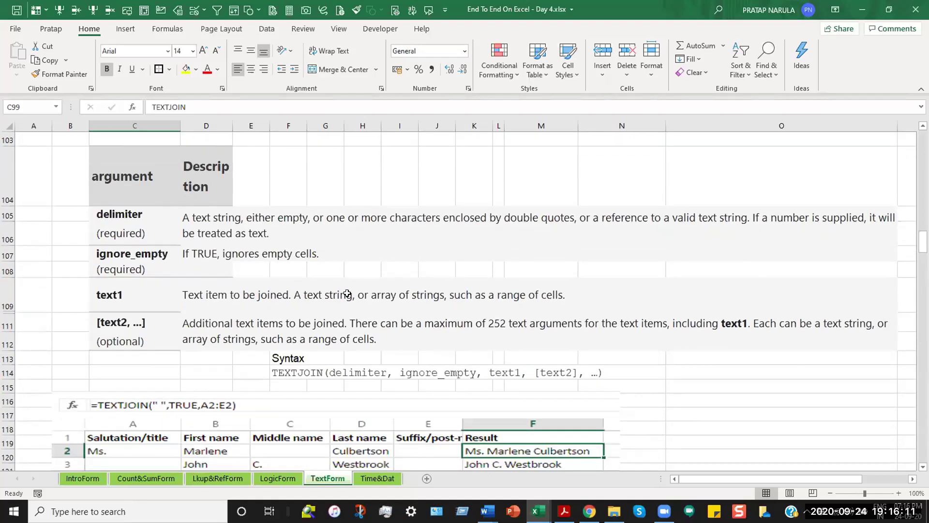
{"action": "scroll", "coordinate": [373, 342], "scroll_direction": "up", "scroll_amount": 2}
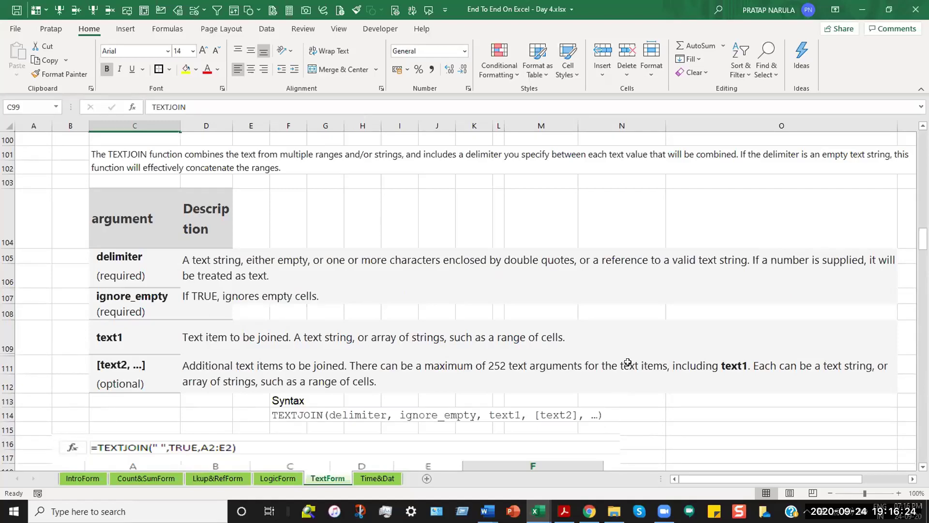
{"action": "scroll", "coordinate": [628, 363], "scroll_direction": "down", "scroll_amount": 4}
{"action": "scroll", "coordinate": [628, 362], "scroll_direction": "down", "scroll_amount": 1}
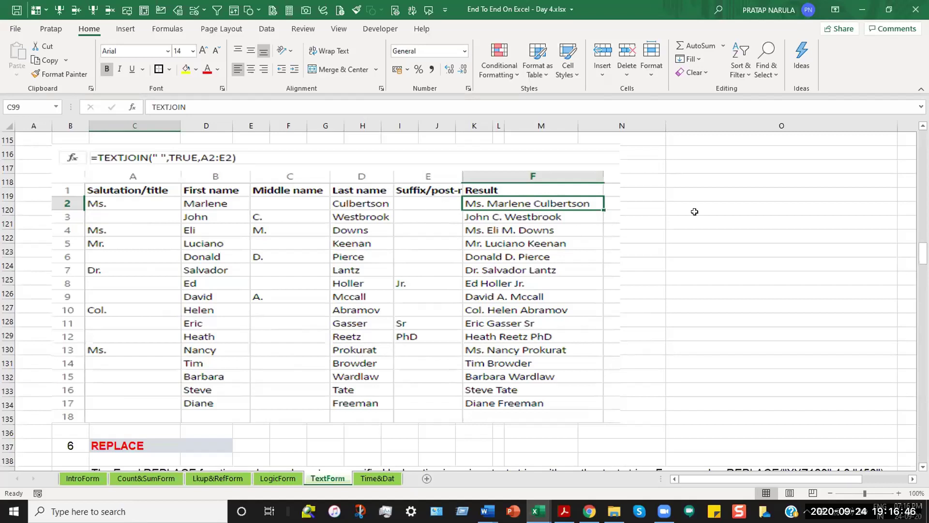
{"action": "scroll", "coordinate": [694, 211], "scroll_direction": "up", "scroll_amount": 5}
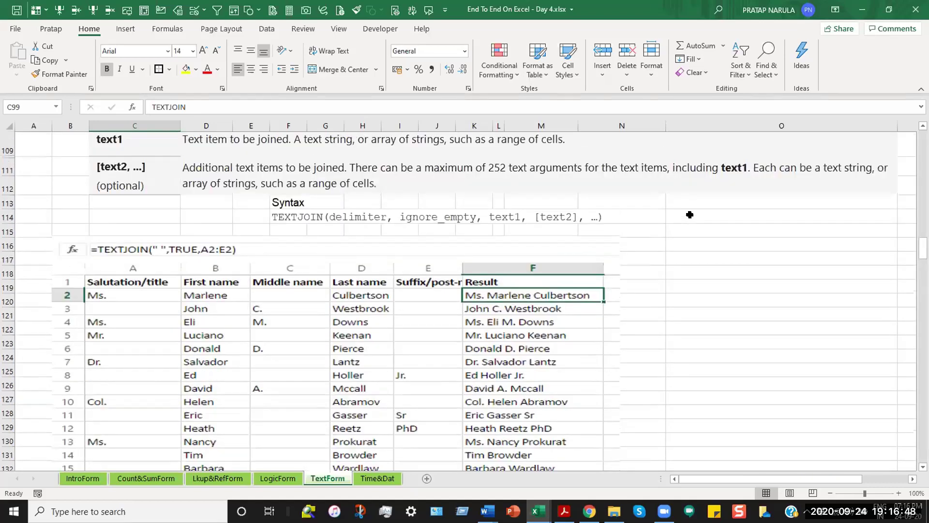
{"action": "scroll", "coordinate": [689, 214], "scroll_direction": "up", "scroll_amount": 2}
{"action": "scroll", "coordinate": [689, 215], "scroll_direction": "down", "scroll_amount": 5}
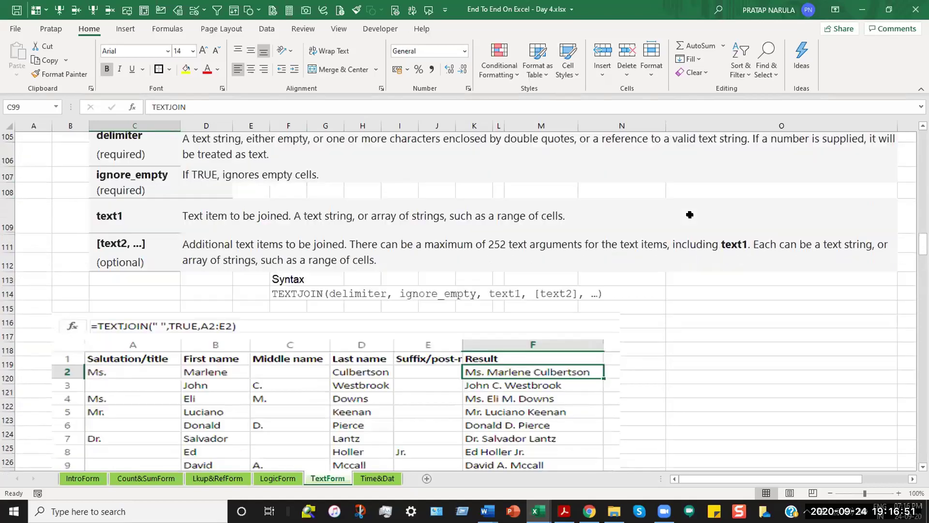
{"action": "scroll", "coordinate": [689, 214], "scroll_direction": "down", "scroll_amount": 1}
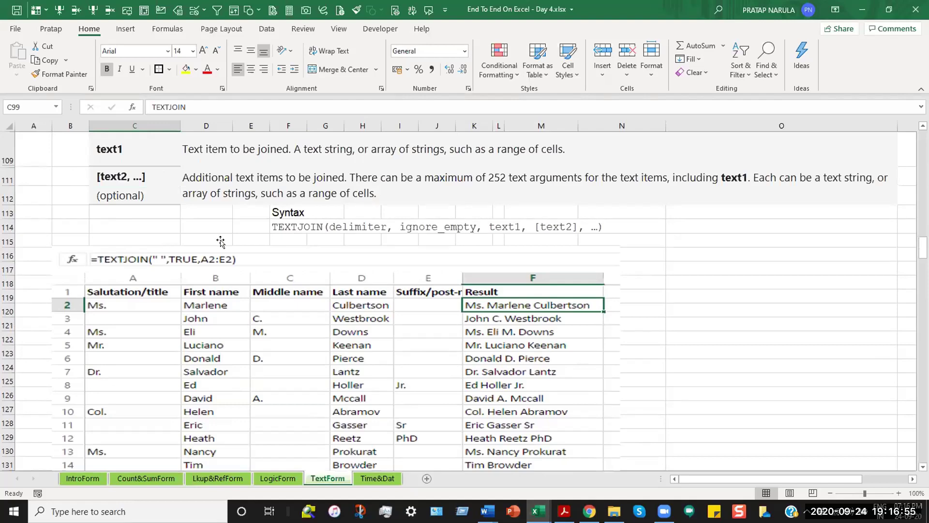
{"action": "scroll", "coordinate": [220, 240], "scroll_direction": "up", "scroll_amount": 3}
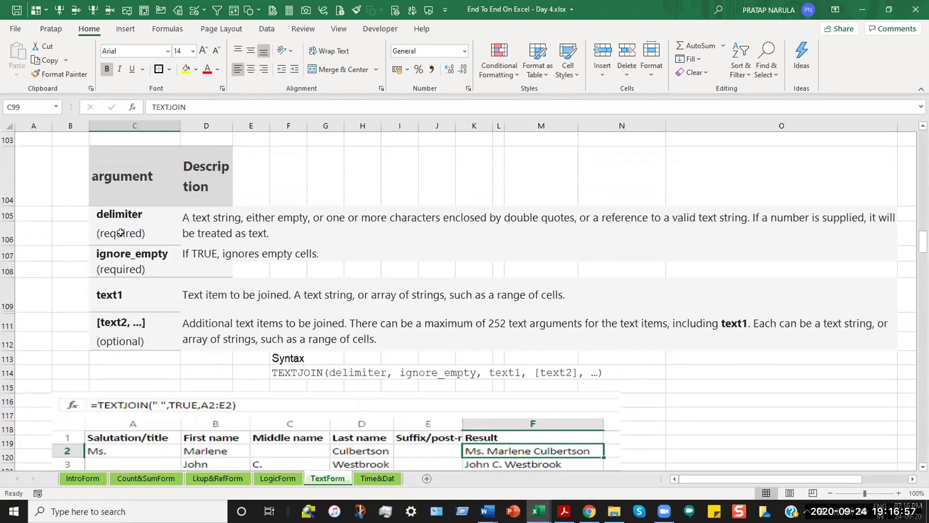
{"action": "scroll", "coordinate": [304, 247], "scroll_direction": "down", "scroll_amount": 3}
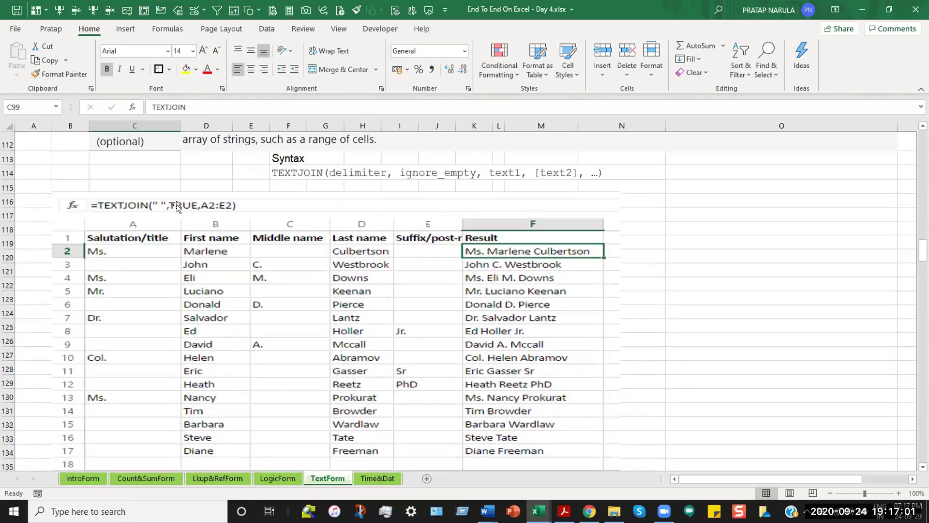
{"action": "scroll", "coordinate": [265, 230], "scroll_direction": "up", "scroll_amount": 4}
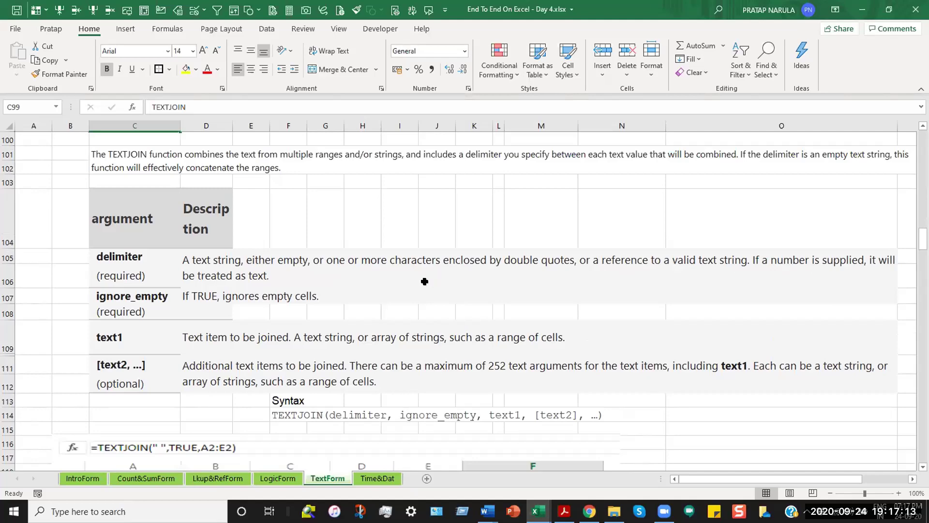
{"action": "scroll", "coordinate": [424, 282], "scroll_direction": "down", "scroll_amount": 4}
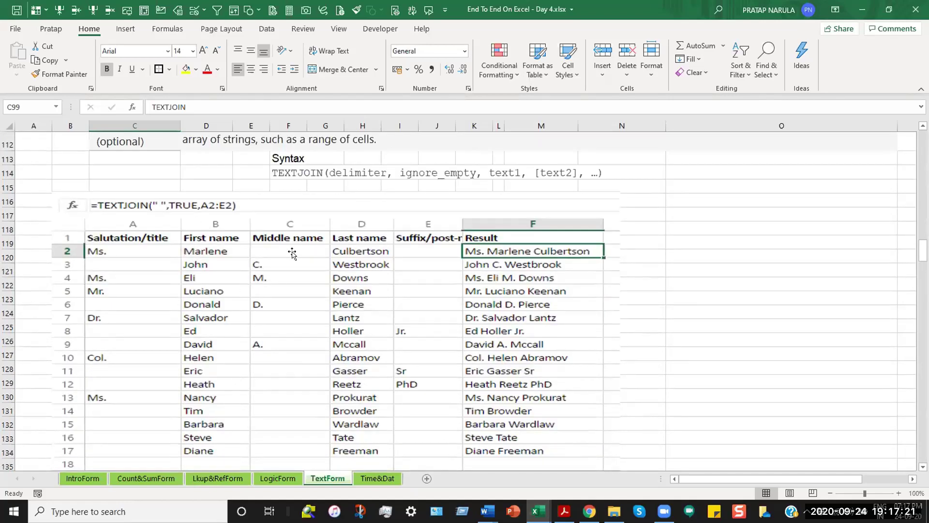
{"action": "scroll", "coordinate": [292, 252], "scroll_direction": "up", "scroll_amount": 1}
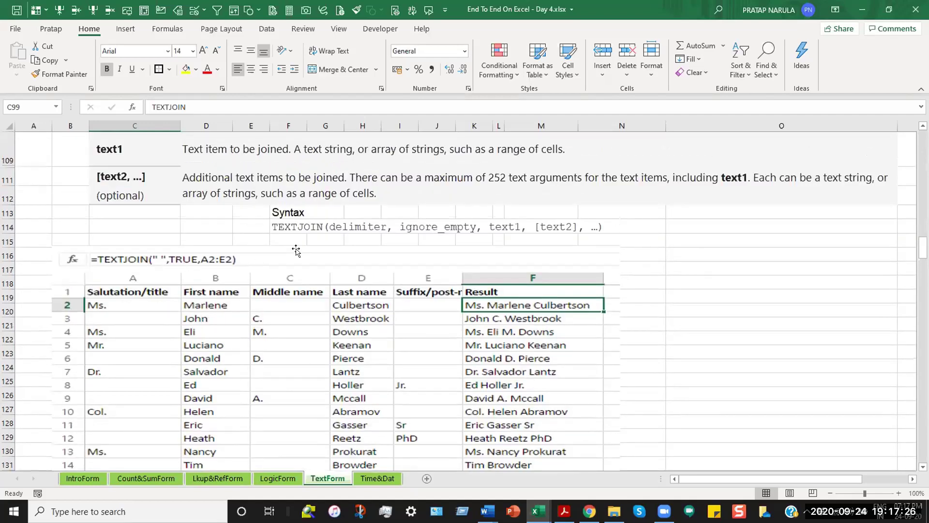
{"action": "scroll", "coordinate": [296, 250], "scroll_direction": "up", "scroll_amount": 1}
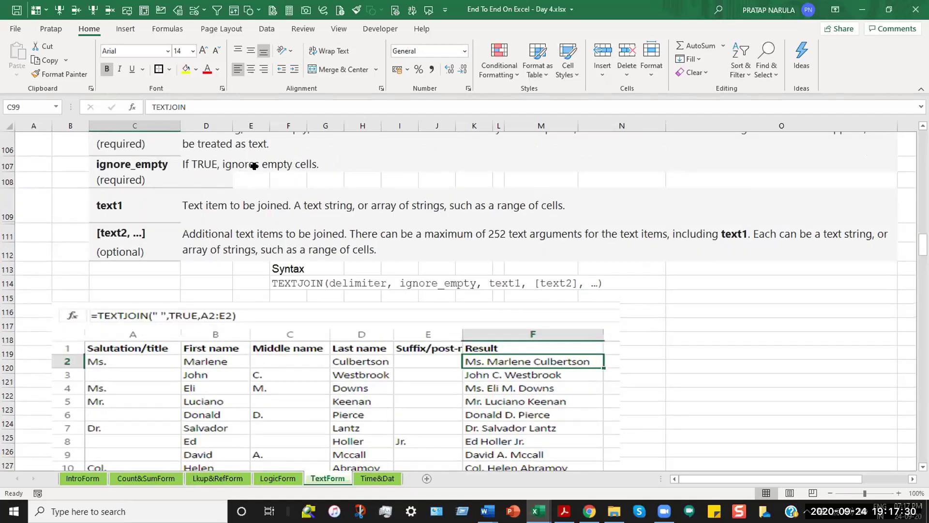
{"action": "scroll", "coordinate": [326, 329], "scroll_direction": "down", "scroll_amount": 1}
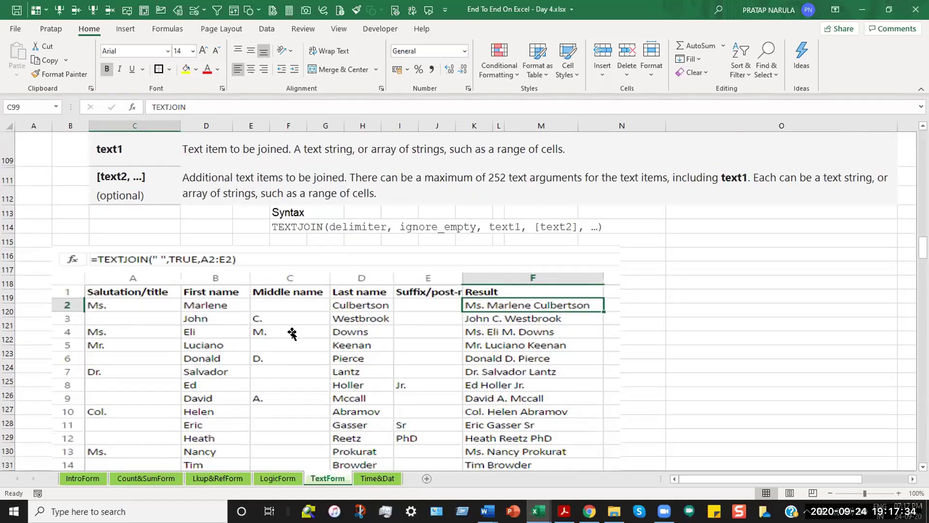
{"action": "scroll", "coordinate": [290, 356], "scroll_direction": "up", "scroll_amount": 1}
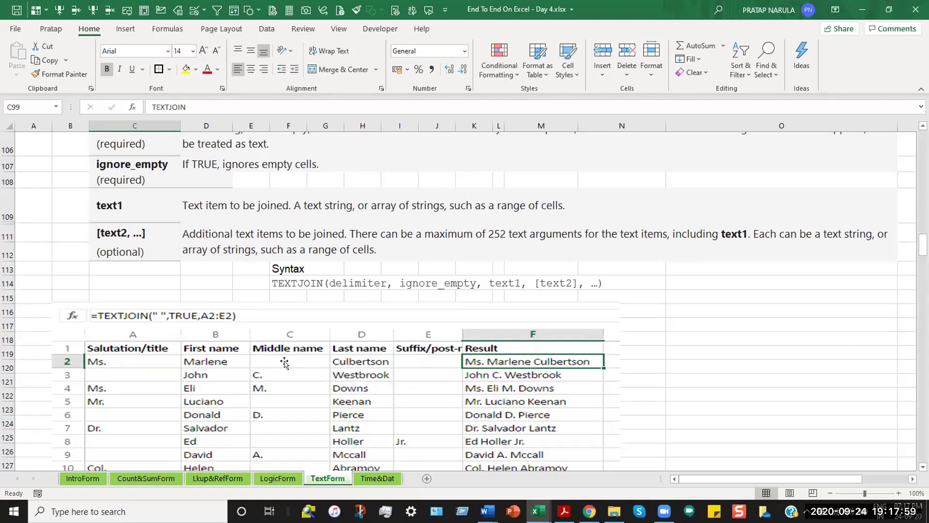
{"action": "scroll", "coordinate": [284, 362], "scroll_direction": "up", "scroll_amount": 1}
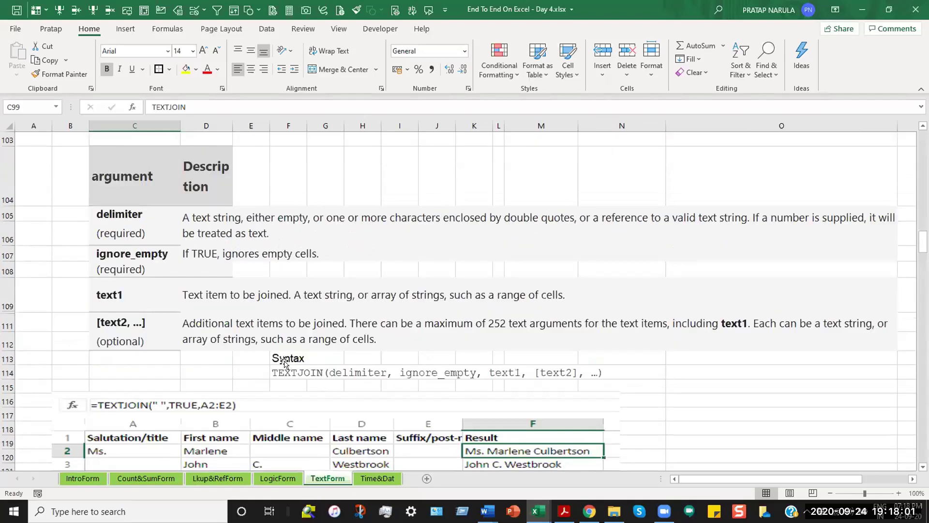
{"action": "scroll", "coordinate": [284, 363], "scroll_direction": "down", "scroll_amount": 1}
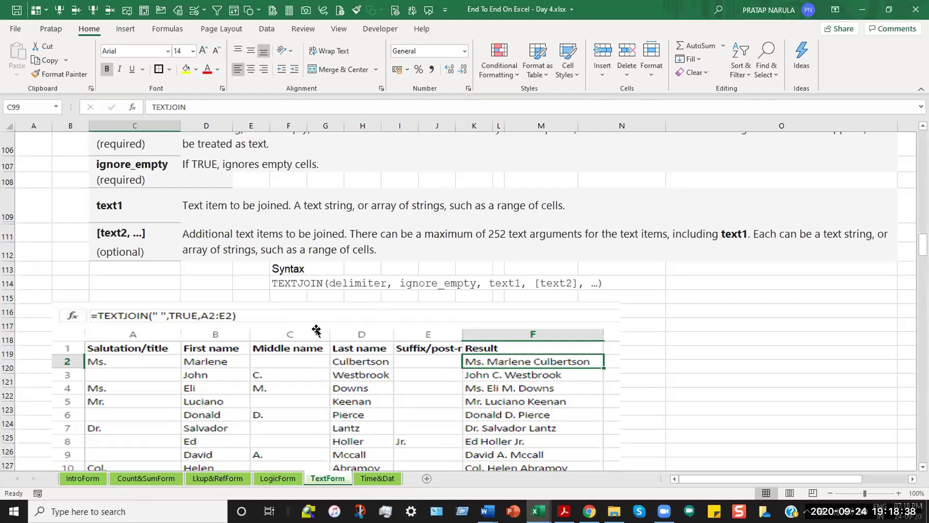
{"action": "scroll", "coordinate": [316, 330], "scroll_direction": "up", "scroll_amount": 2}
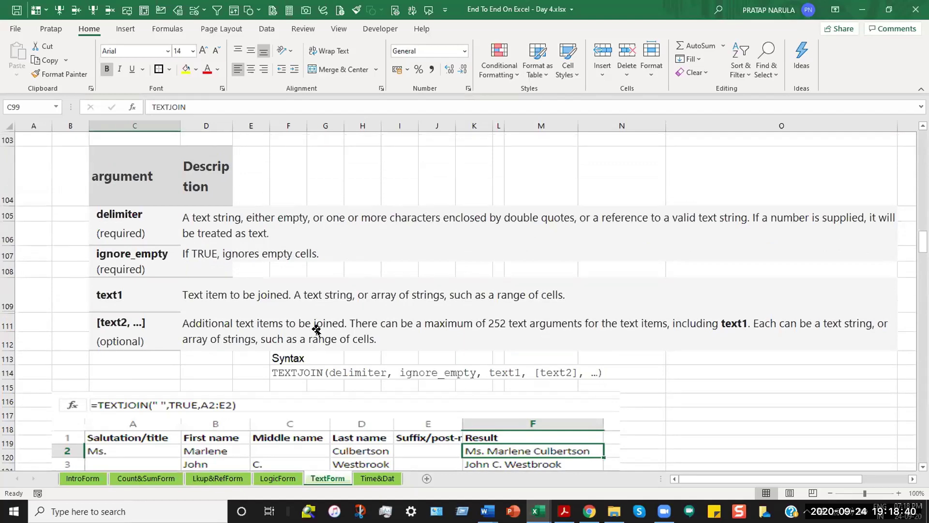
{"action": "scroll", "coordinate": [311, 326], "scroll_direction": "down", "scroll_amount": 3}
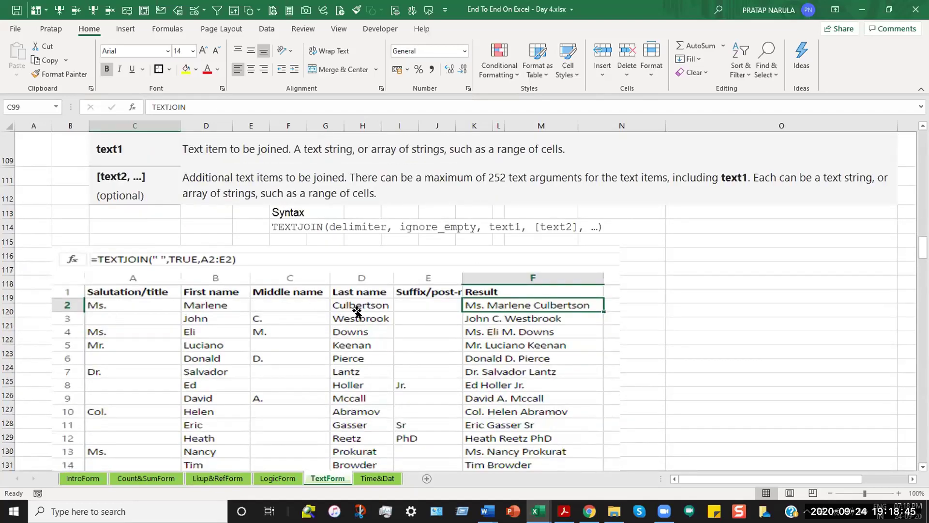
{"action": "scroll", "coordinate": [368, 317], "scroll_direction": "down", "scroll_amount": 2}
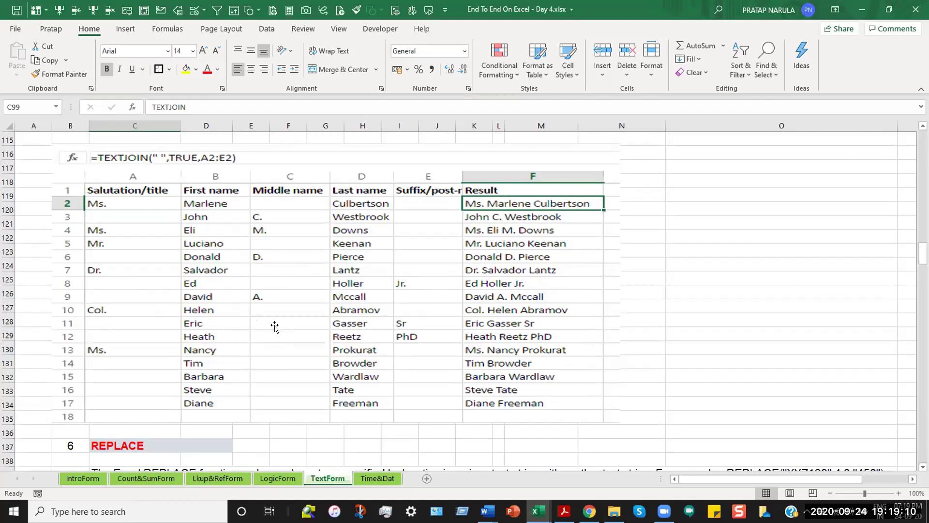
Scroll past the TEXTJOIN example to the REPLACE(old_text, start_num, num_chars, new_text) documentation
{"action": "scroll", "coordinate": [274, 327], "scroll_direction": "up", "scroll_amount": 1}
{"action": "scroll", "coordinate": [275, 327], "scroll_direction": "down", "scroll_amount": 3}
{"action": "scroll", "coordinate": [274, 327], "scroll_direction": "down", "scroll_amount": 6}
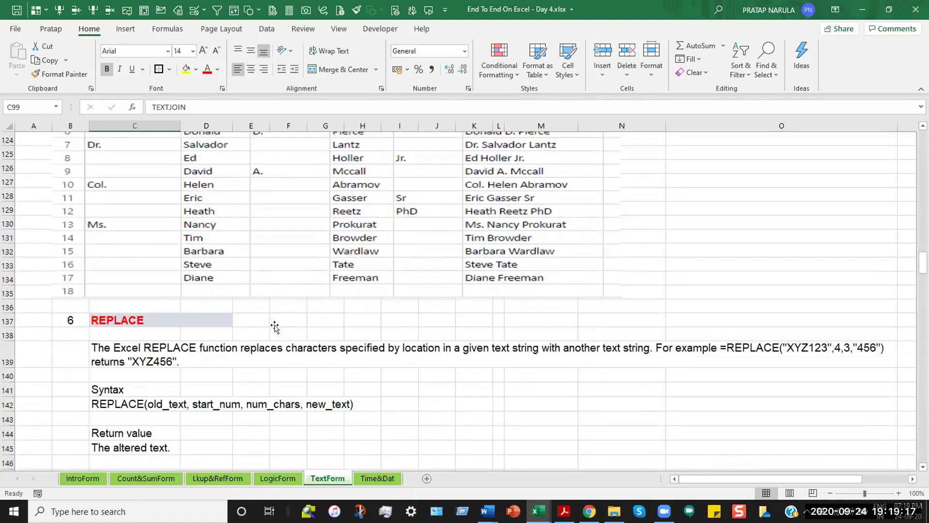
{"action": "scroll", "coordinate": [275, 327], "scroll_direction": "up", "scroll_amount": 9}
{"action": "scroll", "coordinate": [274, 327], "scroll_direction": "down", "scroll_amount": 2}
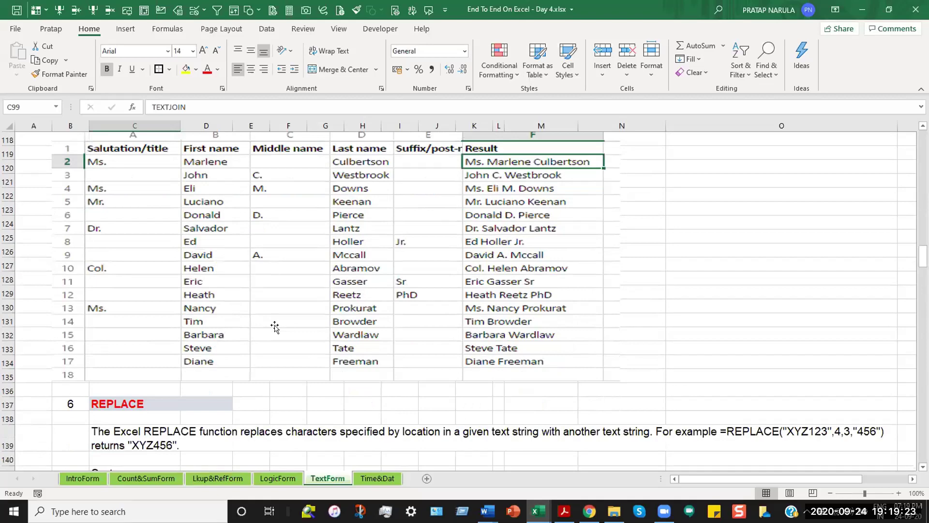
{"action": "scroll", "coordinate": [275, 327], "scroll_direction": "down", "scroll_amount": 1}
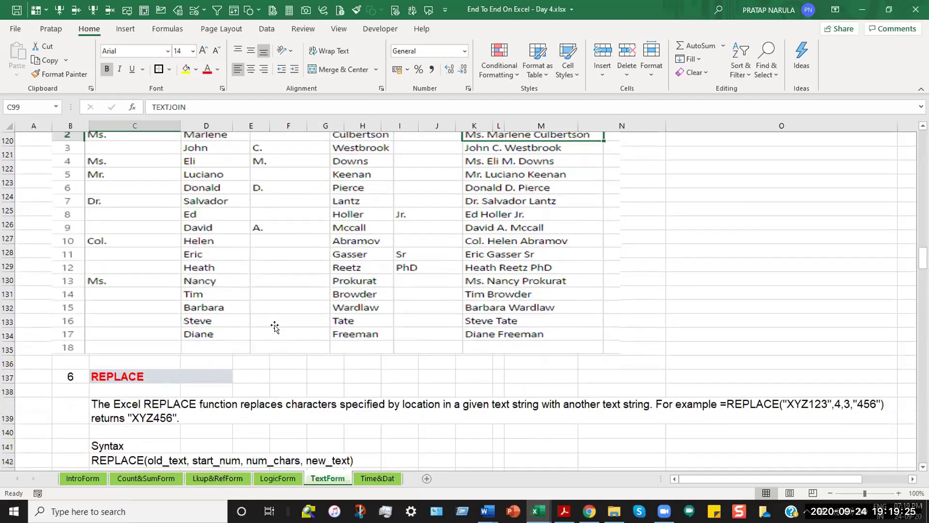
{"action": "scroll", "coordinate": [274, 327], "scroll_direction": "up", "scroll_amount": 3}
{"action": "scroll", "coordinate": [275, 327], "scroll_direction": "down", "scroll_amount": 5}
{"action": "scroll", "coordinate": [274, 327], "scroll_direction": "down", "scroll_amount": 2}
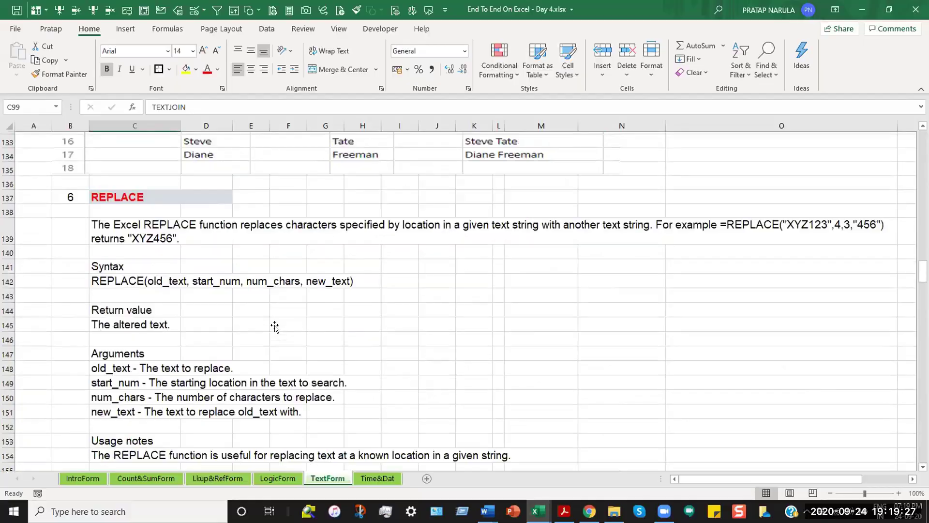